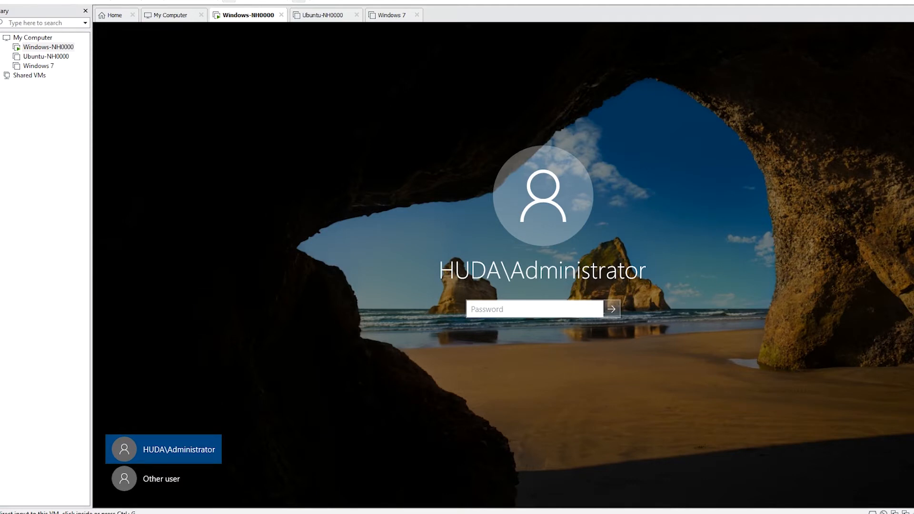
# Sign in to the Windows-NH0000 virtual machine's domain Administrator account with the account password.
pyautogui.click(381, 191)
pyautogui.write('•••••')
pyautogui.press('Return')
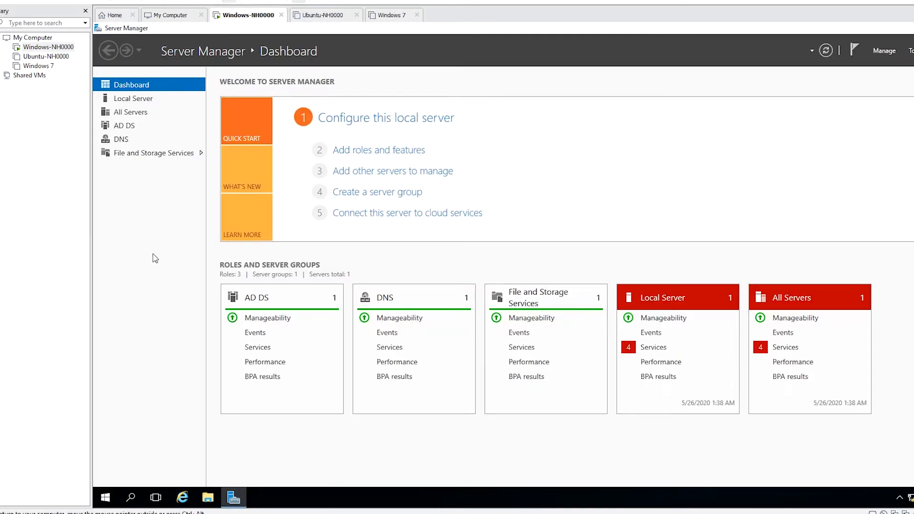
# Start adding roles and features as a role-based installation on the Windows-NH0000 server from the server pool.
pyautogui.click(404, 153)
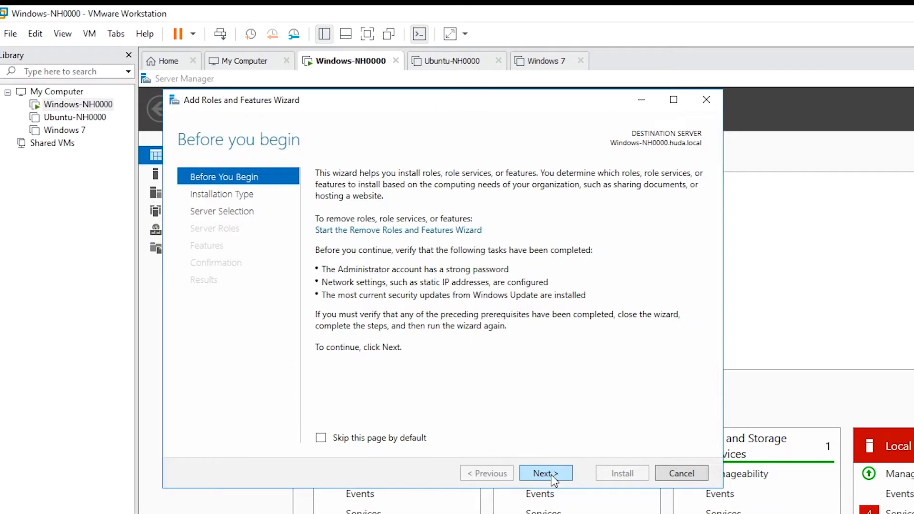
pyautogui.click(552, 475)
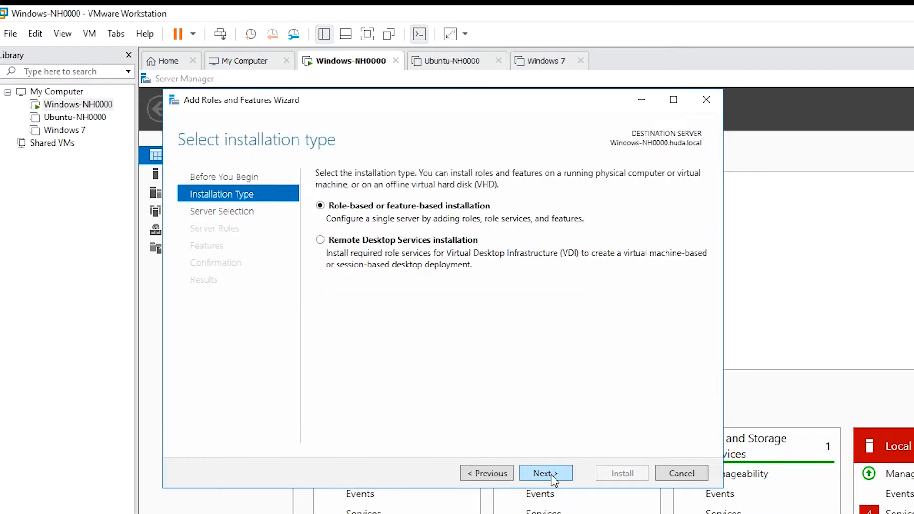
pyautogui.click(537, 474)
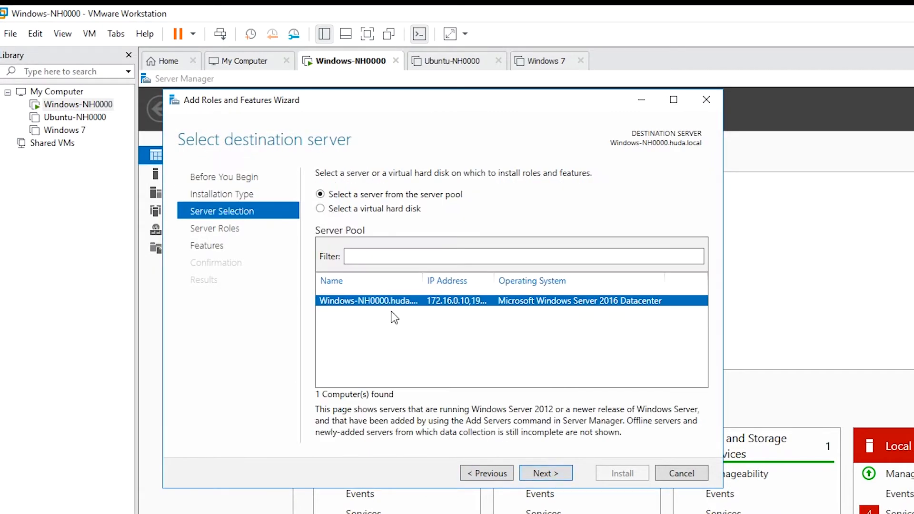
pyautogui.click(550, 475)
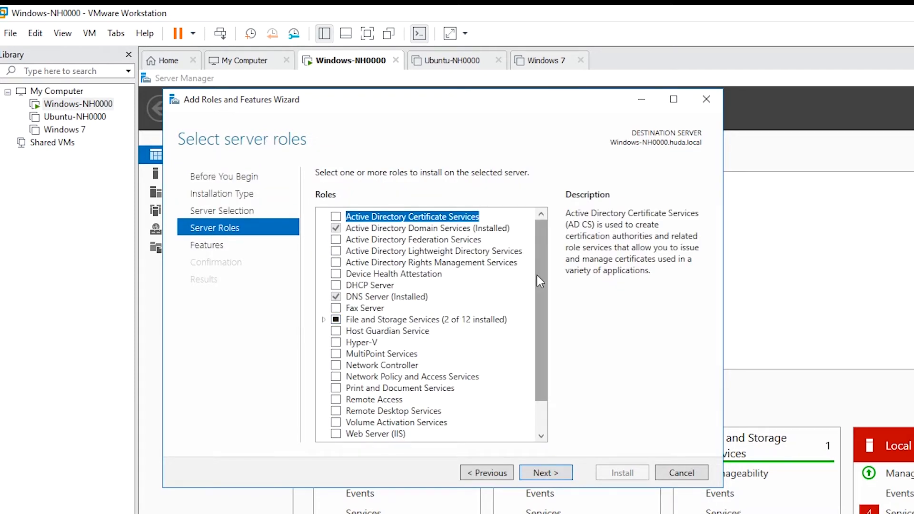
# Select the DHCP Server role with its management tools and install it with the default features.
pyautogui.click(337, 286)
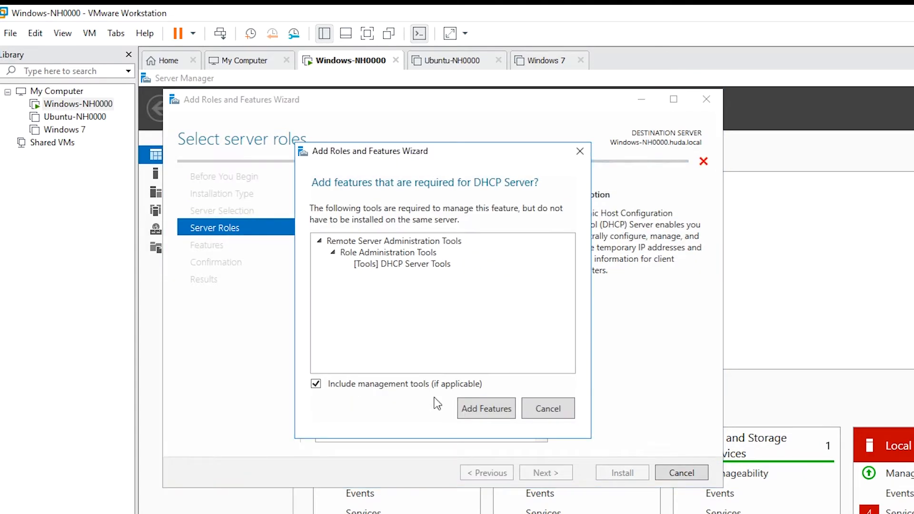
pyautogui.click(499, 409)
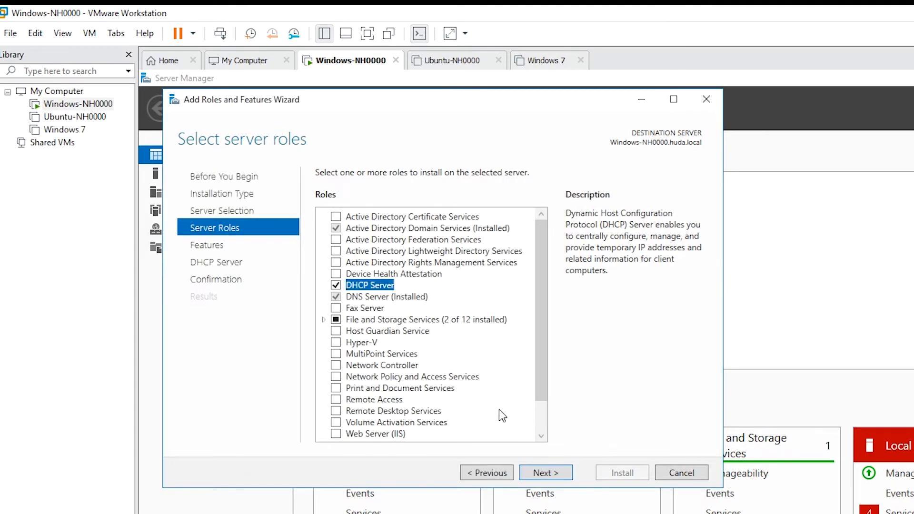
pyautogui.click(546, 473)
pyautogui.click(552, 473)
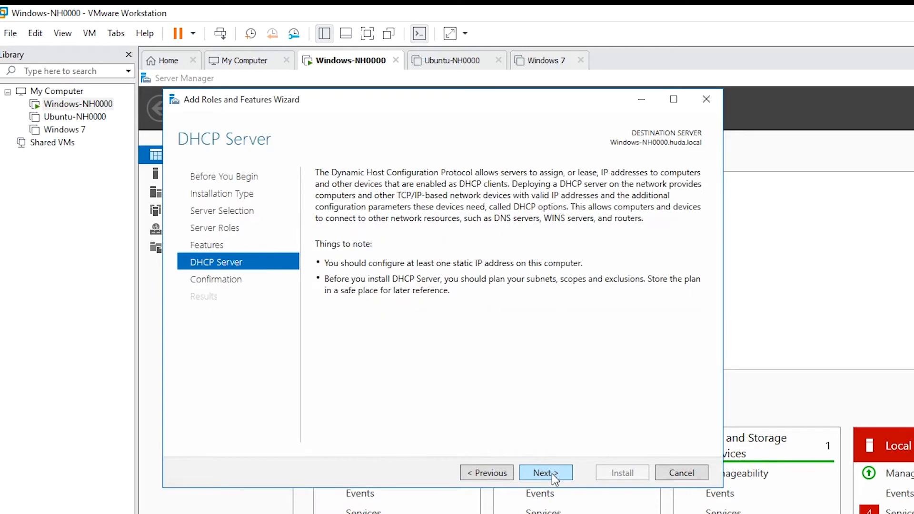
pyautogui.click(552, 473)
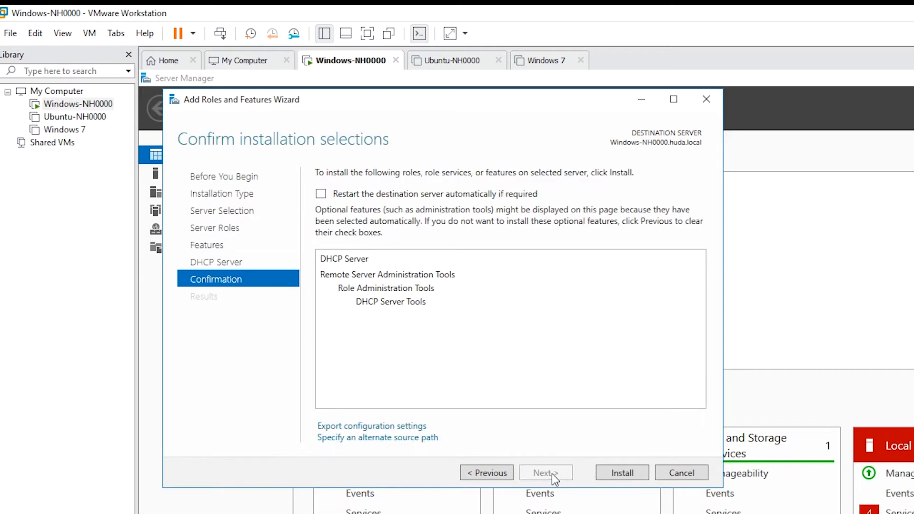
pyautogui.click(623, 473)
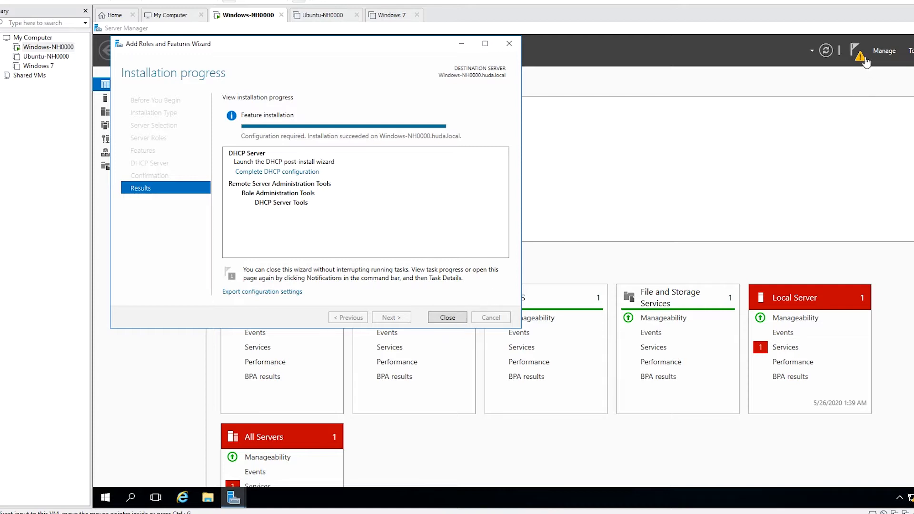
# Close the finished installation wizard and start completing the DHCP configuration, proceeding to the authorization settings.
pyautogui.click(448, 318)
pyautogui.click(860, 56)
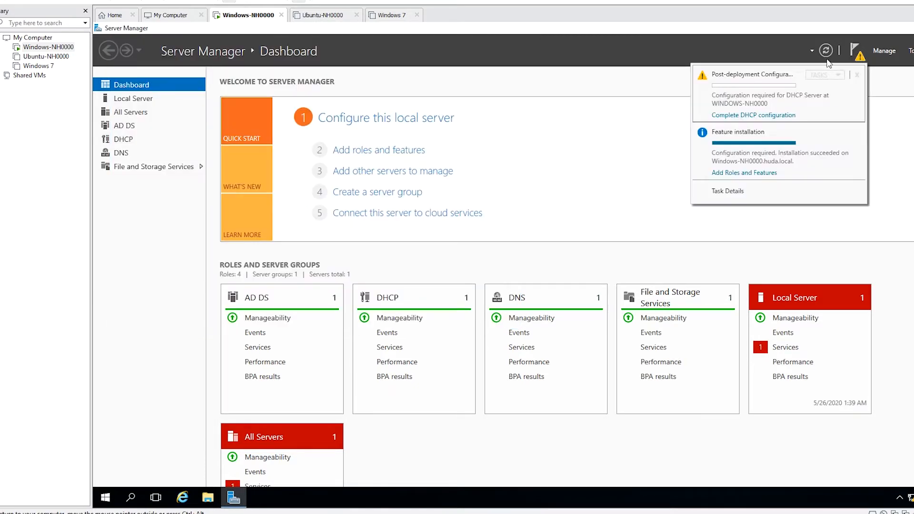
pyautogui.click(760, 119)
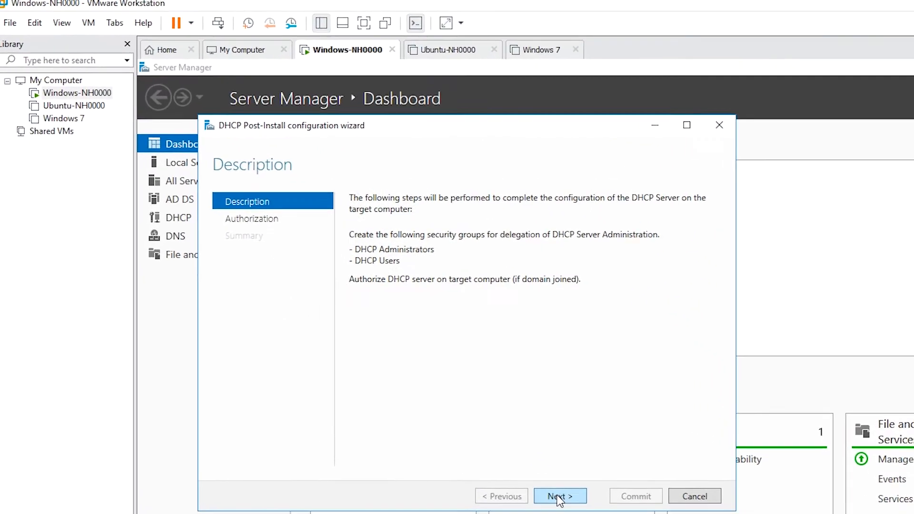
pyautogui.click(560, 497)
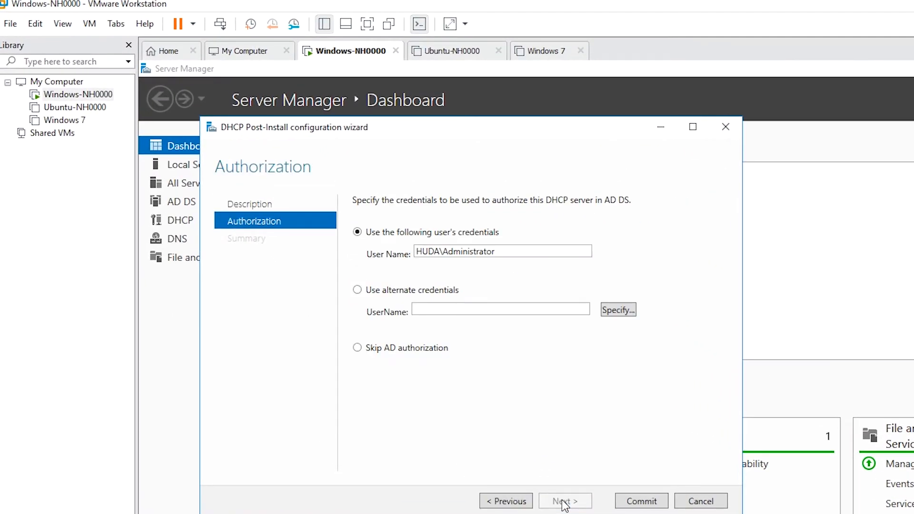
# Authorize the DHCP server in AD DS with the preset domain Administrator credentials and finish the post-install configuration.
pyautogui.click(442, 253)
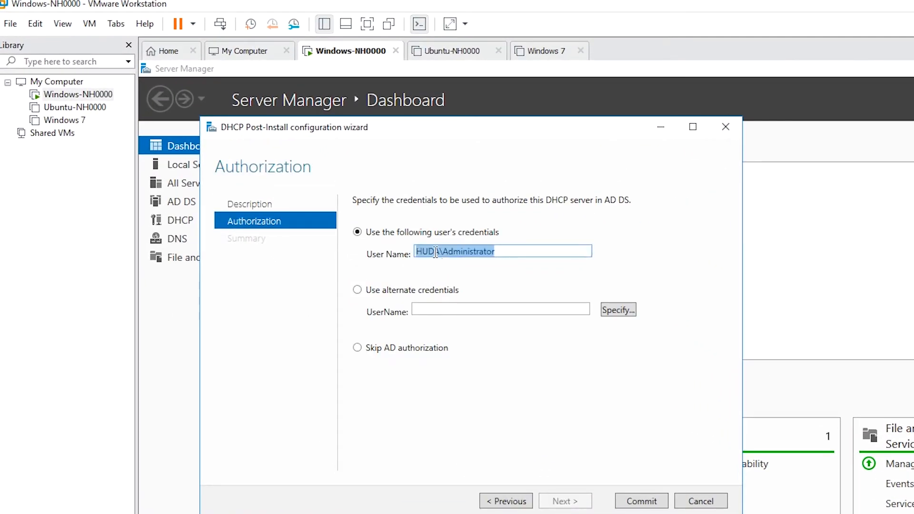
pyautogui.click(439, 252)
pyautogui.moveTo(439, 251); pyautogui.dragTo(406, 252)
pyautogui.click(443, 255)
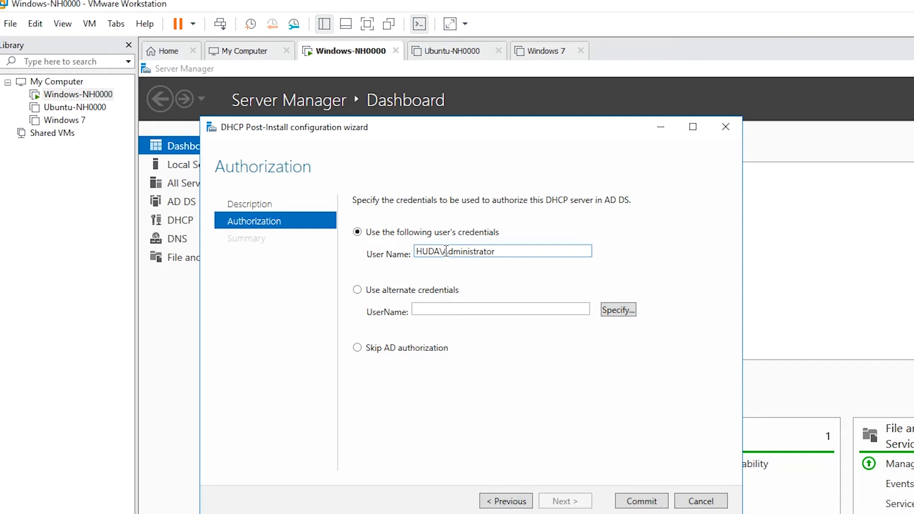
pyautogui.moveTo(443, 251); pyautogui.dragTo(415, 252)
pyautogui.click(517, 249)
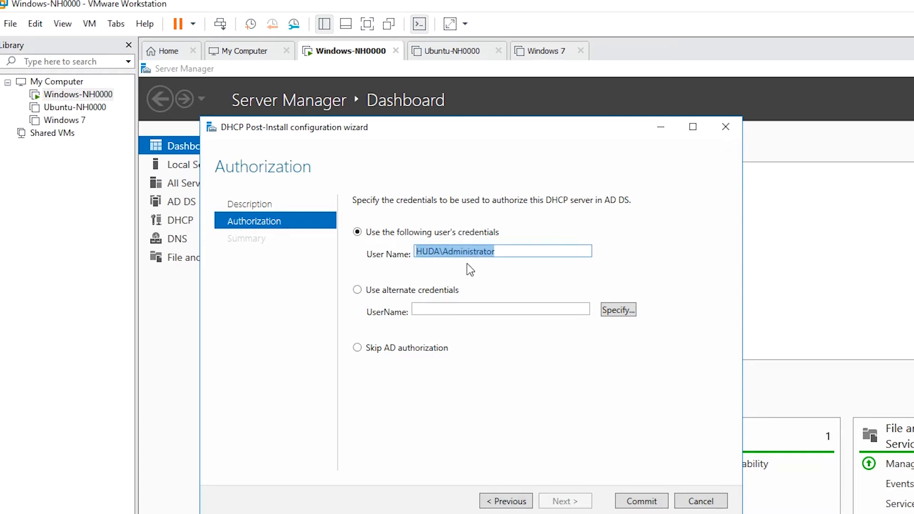
pyautogui.click(642, 505)
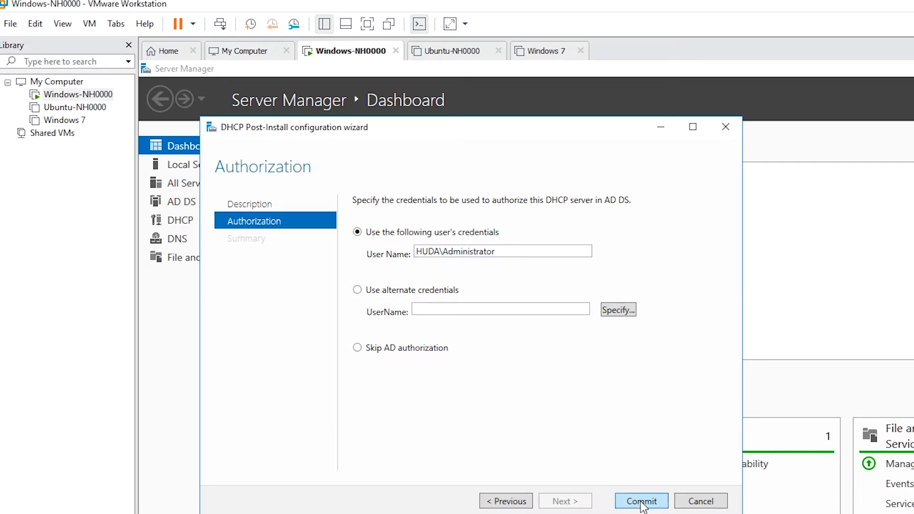
pyautogui.click(642, 501)
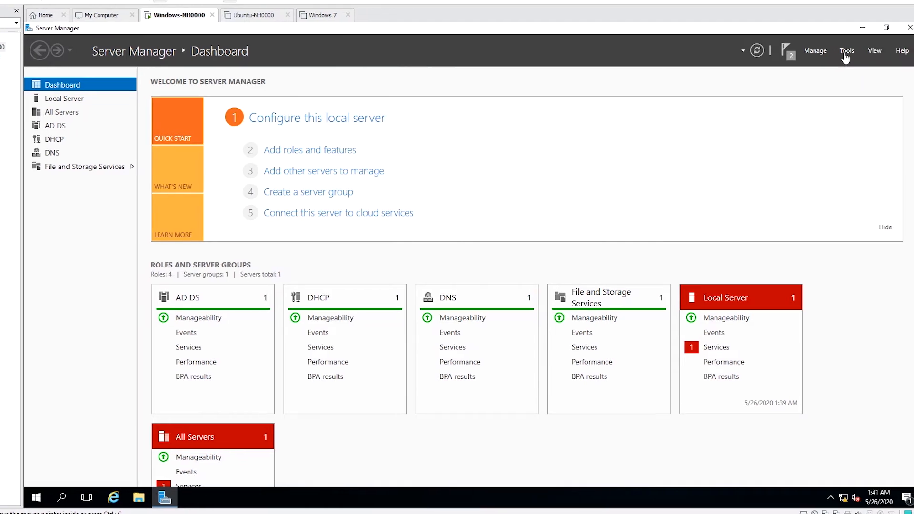
# Open the DHCP management console and expand the server's IPv4 node, widening the window and tree to show full names.
pyautogui.click(841, 52)
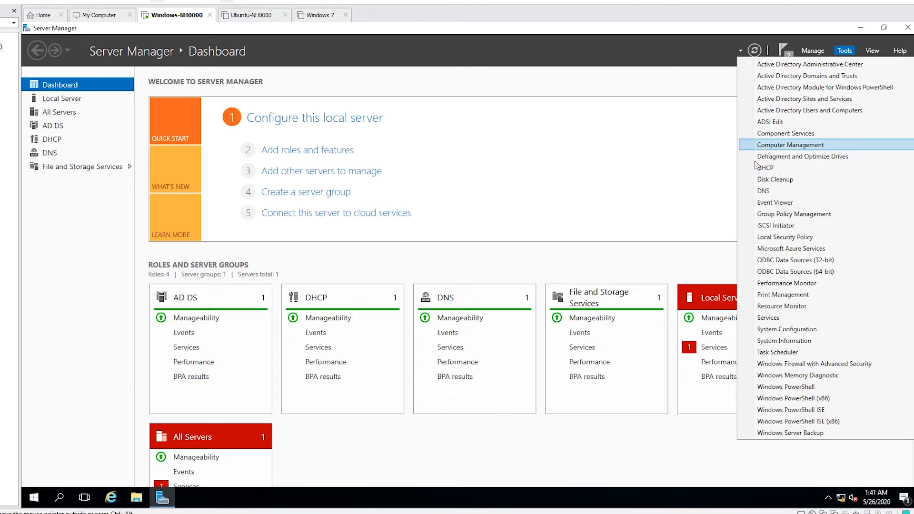
pyautogui.click(774, 170)
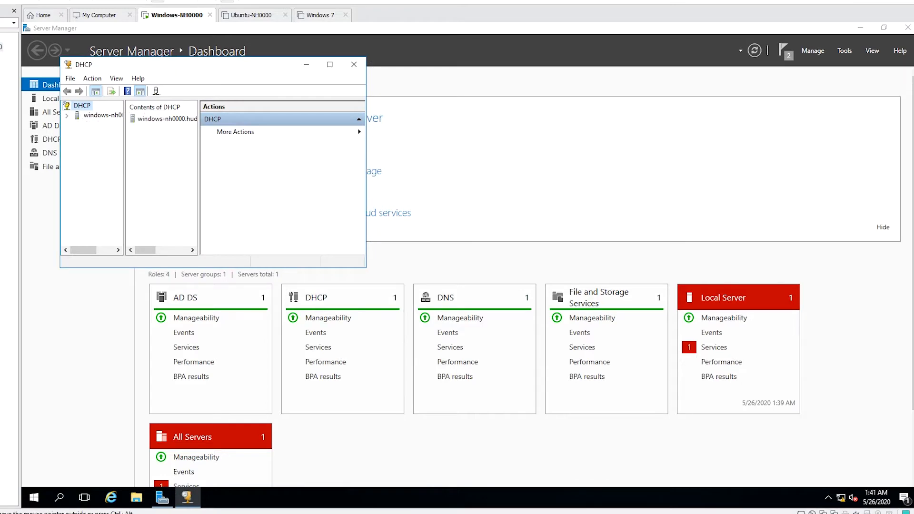
pyautogui.moveTo(196, 71); pyautogui.dragTo(373, 124)
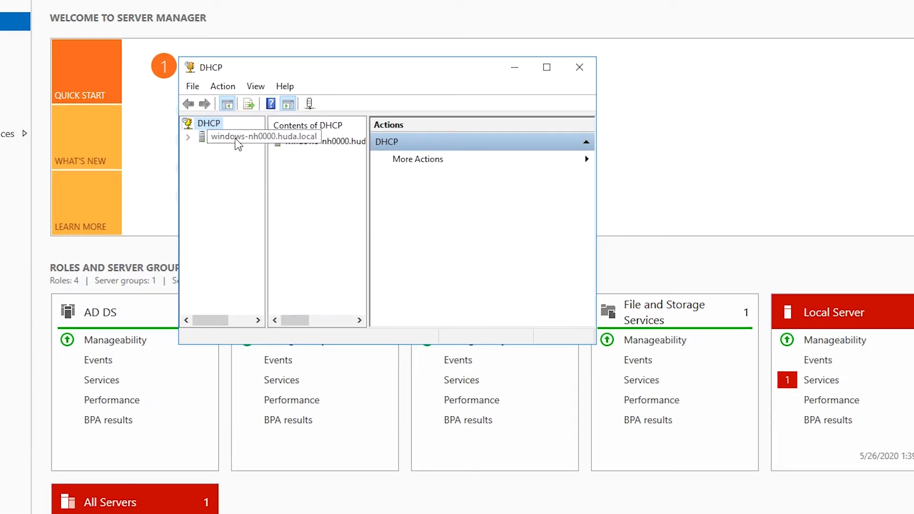
pyautogui.click(189, 138)
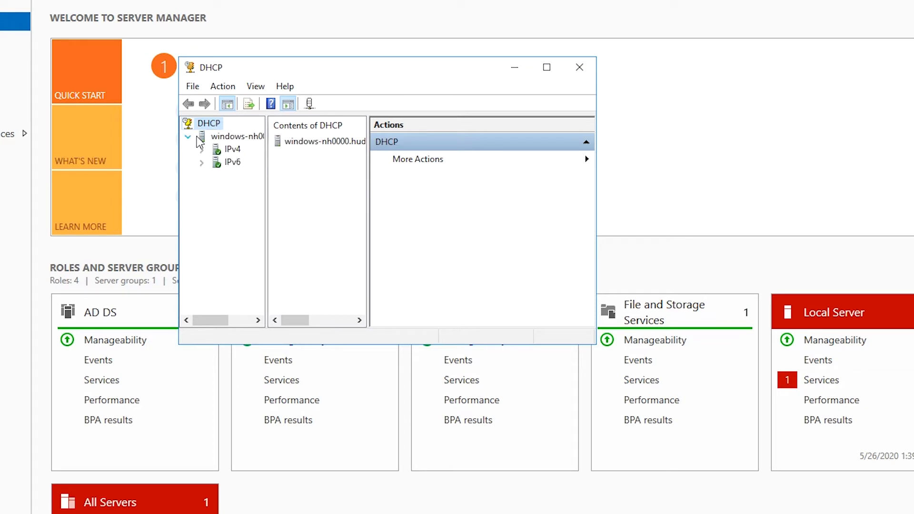
pyautogui.doubleClick(218, 150)
pyautogui.moveTo(597, 219); pyautogui.dragTo(819, 219)
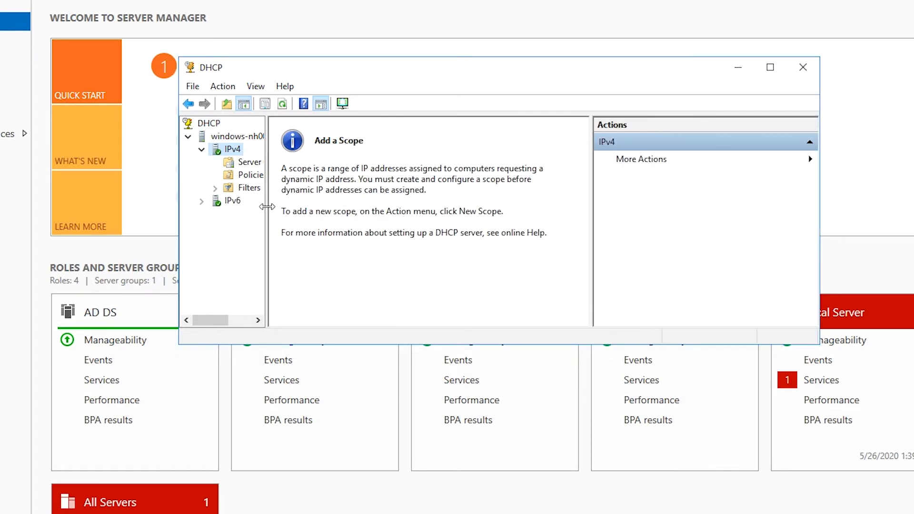
pyautogui.moveTo(266, 206); pyautogui.dragTo(370, 225)
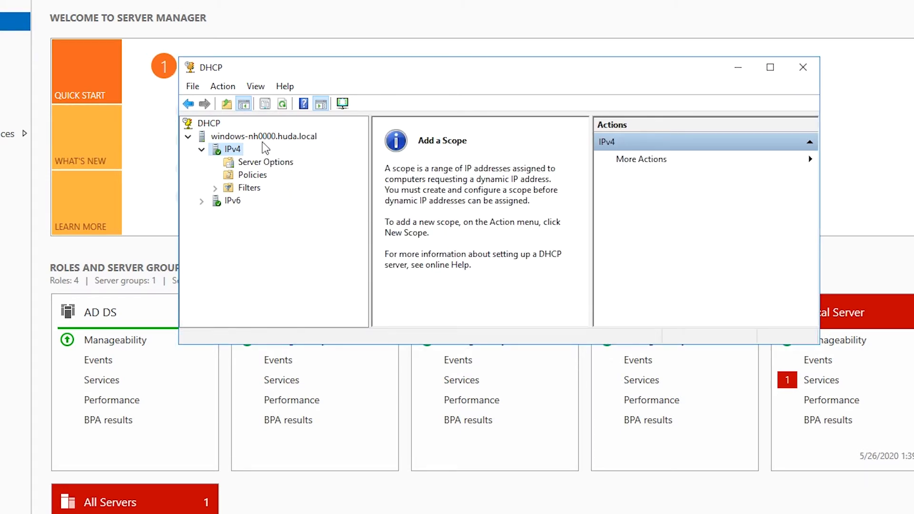
# Start a new IPv4 scope named "huda-0000" with the description "IP range 50 to 100".
pyautogui.click(222, 86)
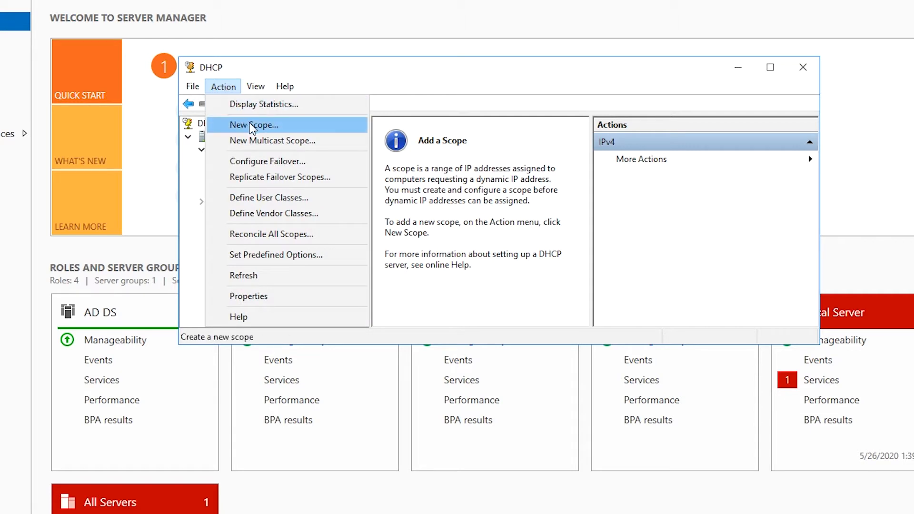
pyautogui.click(379, 87)
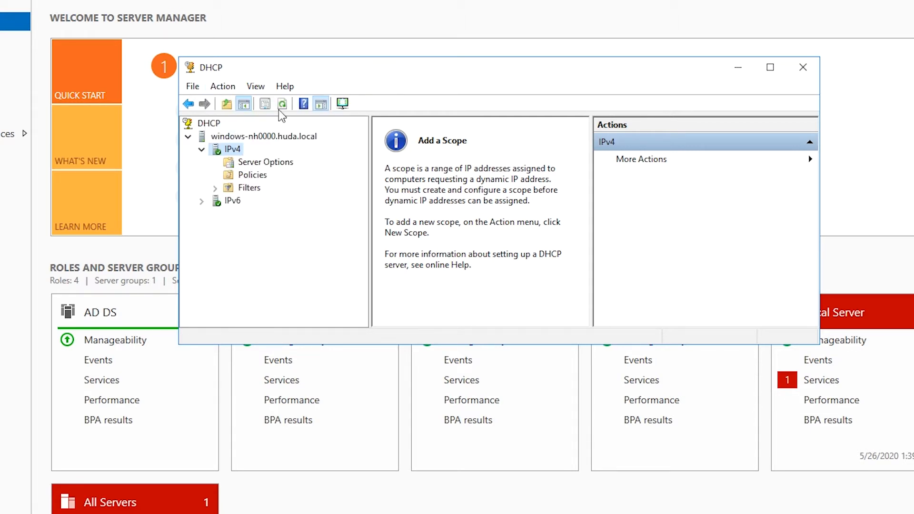
pyautogui.rightClick(241, 155)
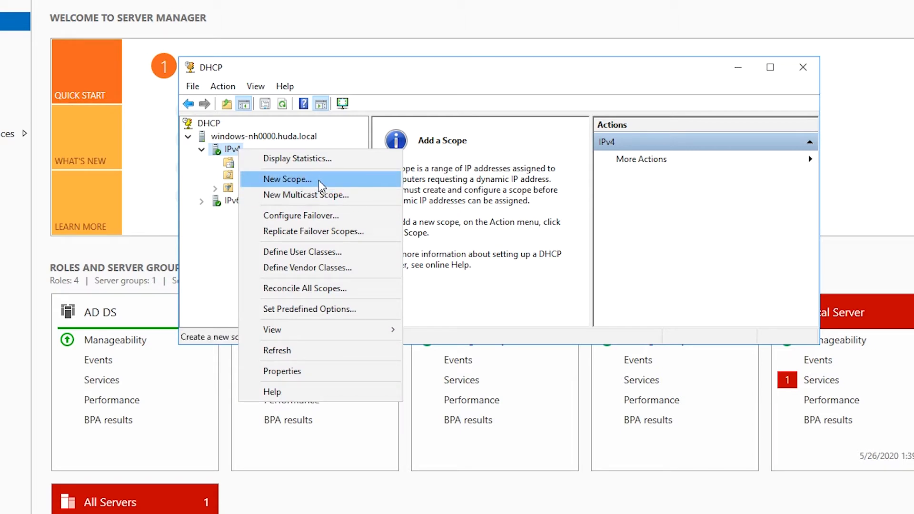
pyautogui.click(287, 179)
pyautogui.click(589, 337)
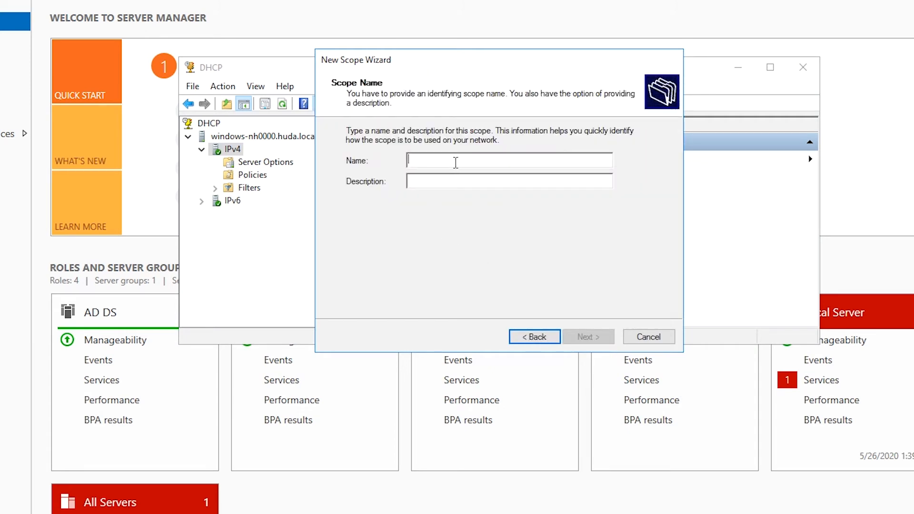
pyautogui.write('huda-0000')
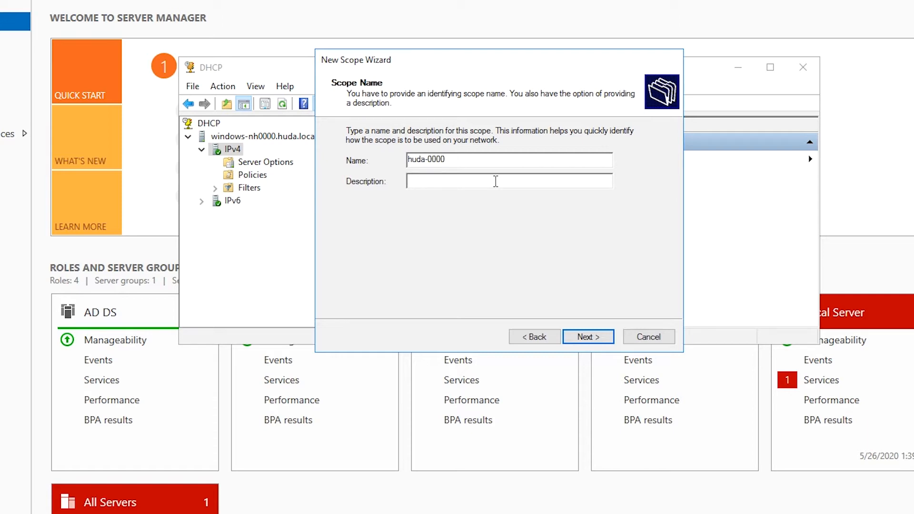
pyautogui.write('range 50 to 100')
pyautogui.hotkey('ctrl', 'a')
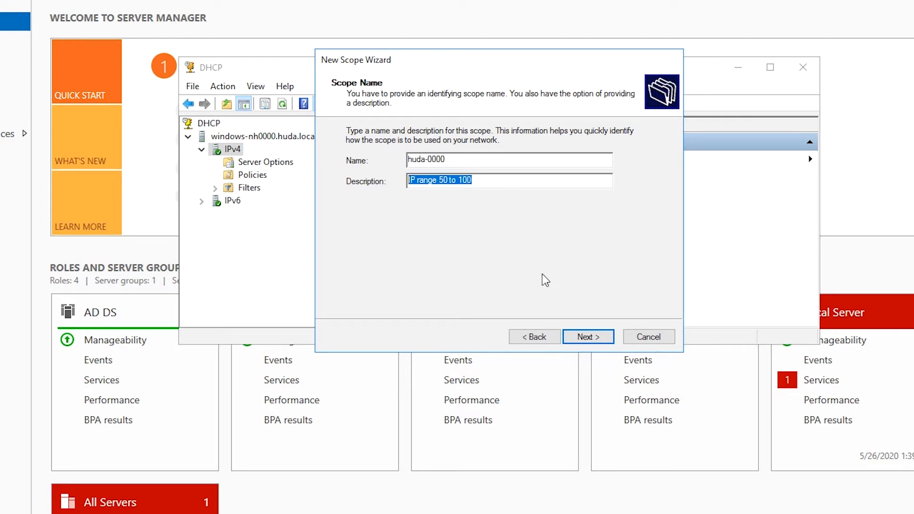
pyautogui.click(600, 338)
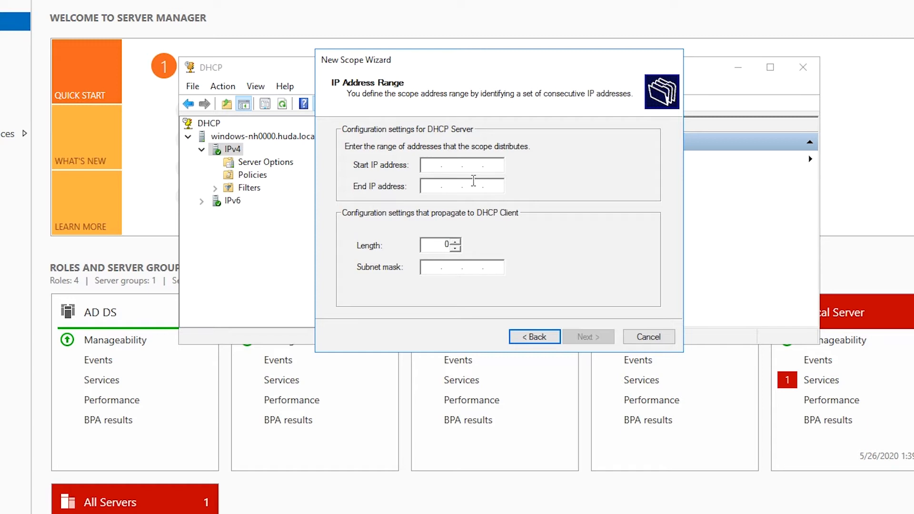
# Set the scope's address range from 172.16.0.50 to 172.16.0.100, keeping the default subnet mask.
pyautogui.write('172 . 16 . 0 . 50')
pyautogui.click(433, 189)
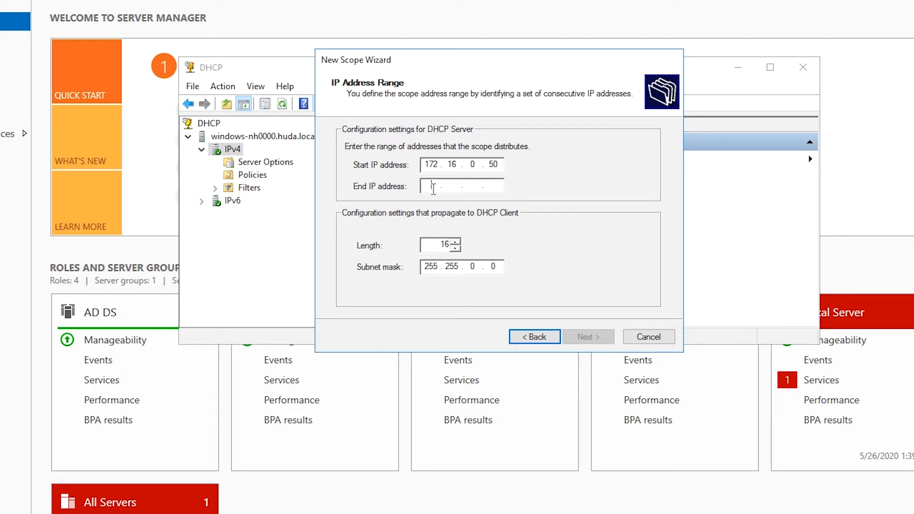
pyautogui.write('172 . 16 . 0 .')
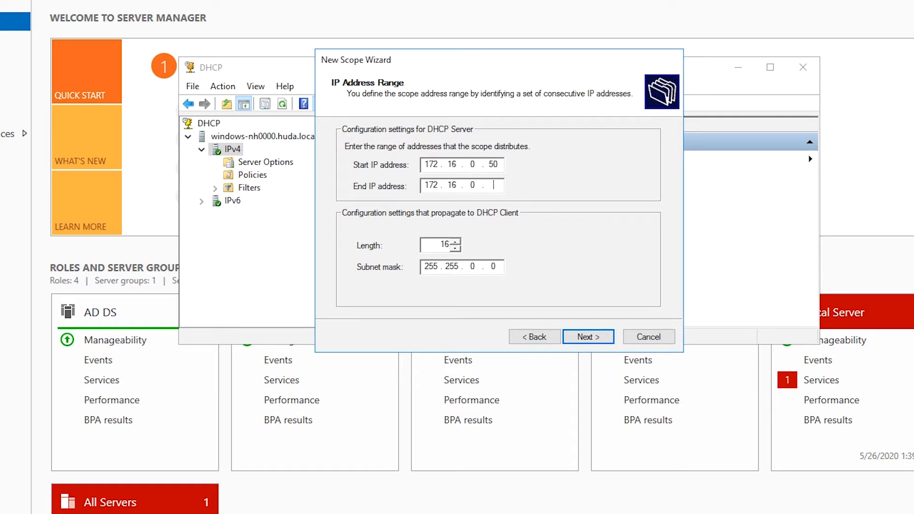
pyautogui.write(' 100')
pyautogui.click(498, 187)
pyautogui.click(590, 337)
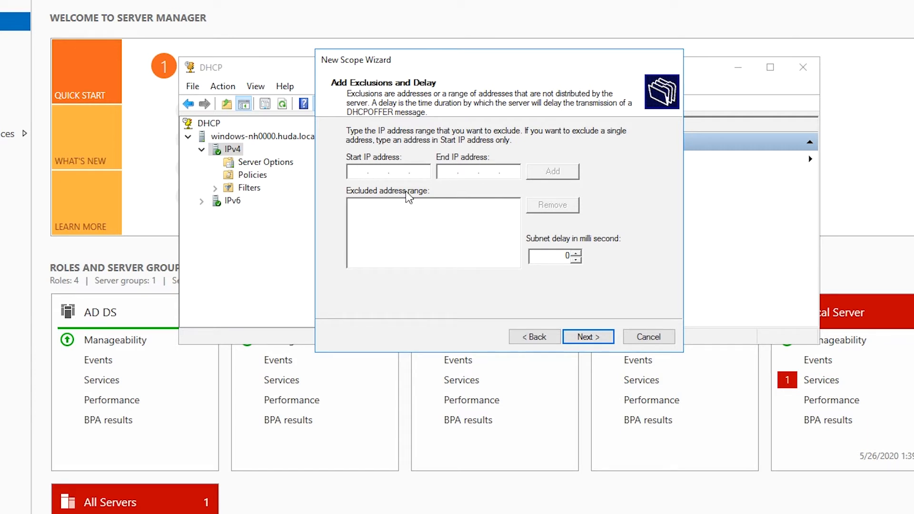
# Exclude the addresses 172.16.0.81 to 172.16.0.85 from the scope.
pyautogui.write('172.16.0.81')
pyautogui.click(443, 177)
pyautogui.write('172.16.0.85')
pyautogui.click(553, 171)
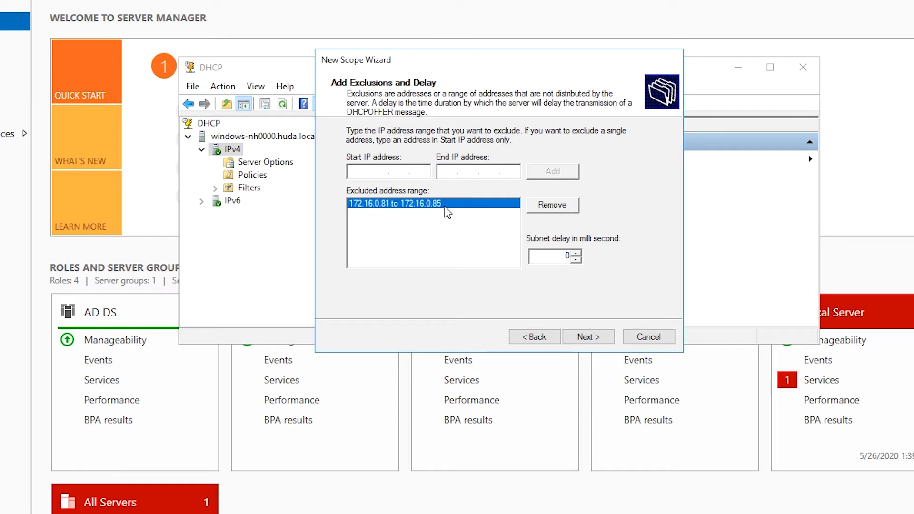
# Keep the default 8-day lease duration and choose to configure the scope's DHCP options now.
pyautogui.click(586, 337)
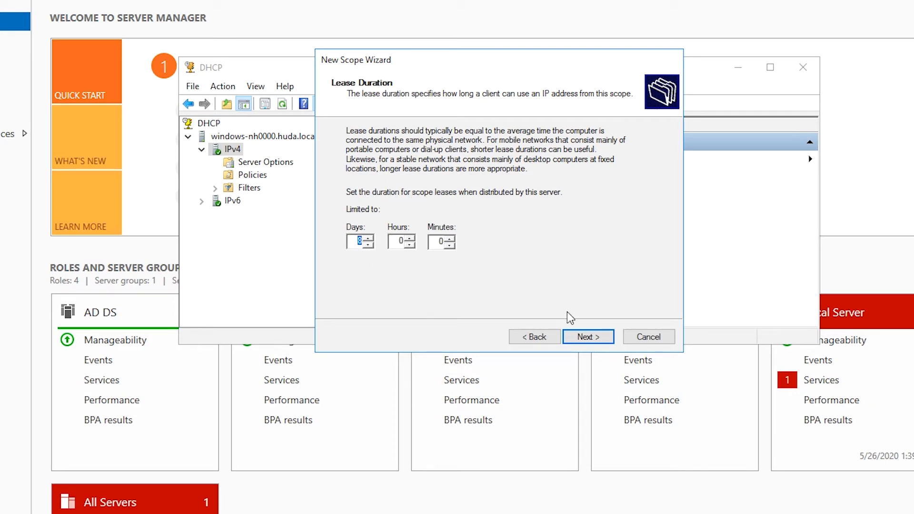
pyautogui.click(599, 339)
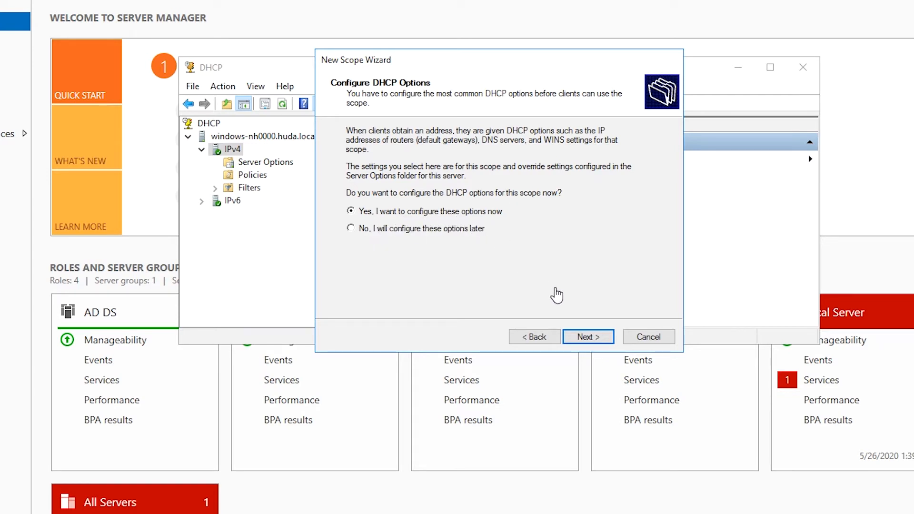
pyautogui.click(584, 337)
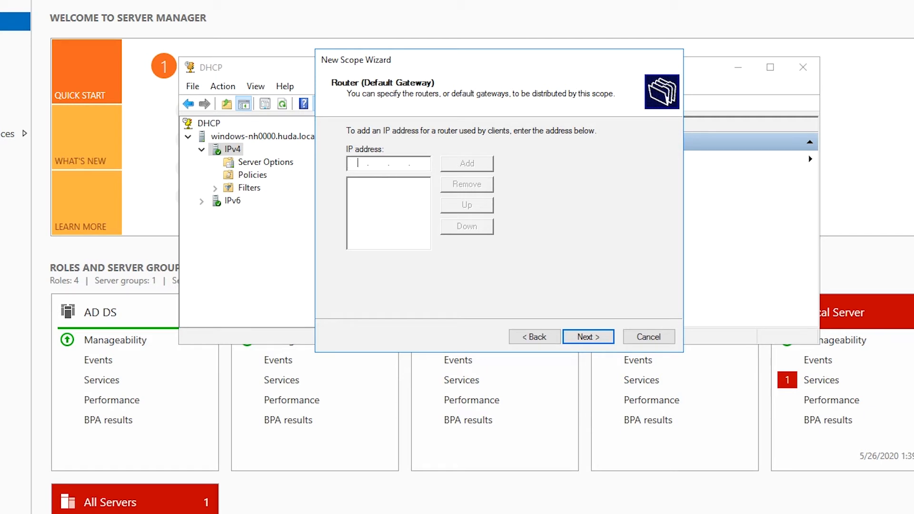
# Add 172.16.0.2 as the scope's router (default gateway).
pyautogui.write('172.16.0.2')
pyautogui.click(469, 164)
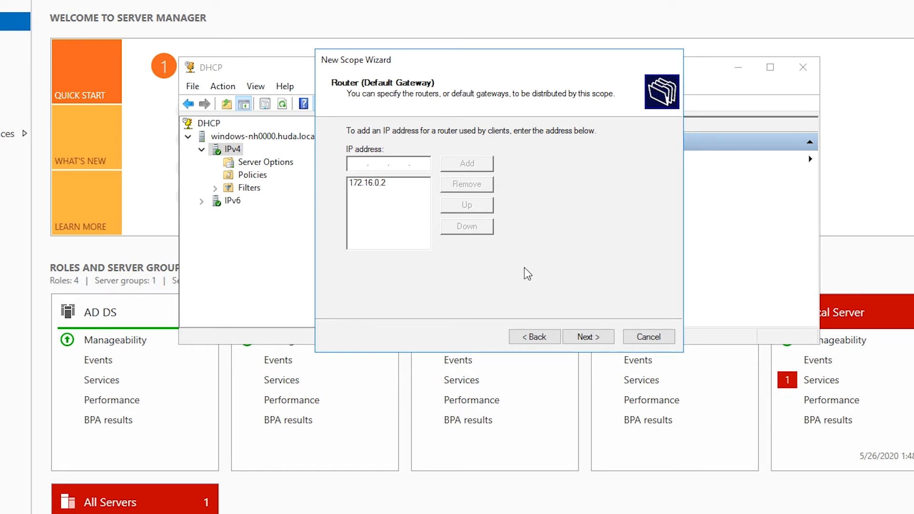
pyautogui.click(590, 337)
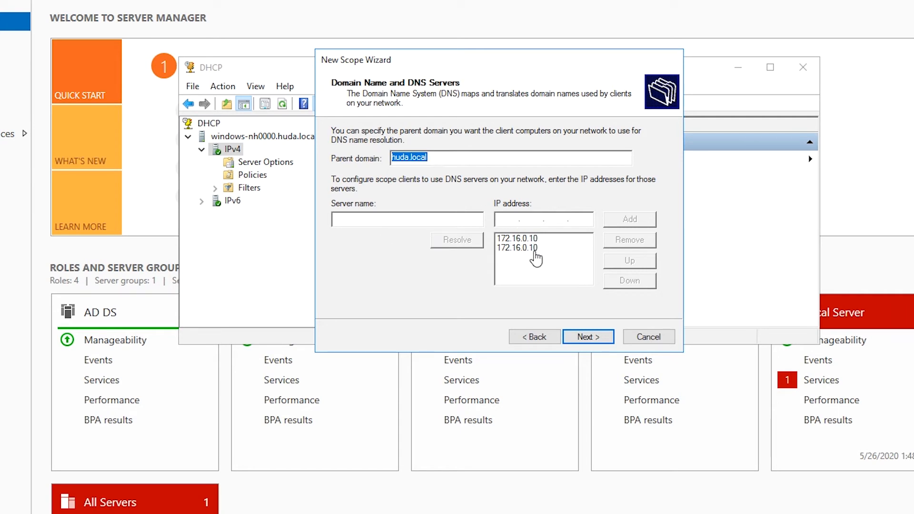
# Keep the prefilled domain name, DNS and WINS server settings, and finish the scope wizard with the scope activated now.
pyautogui.click(585, 337)
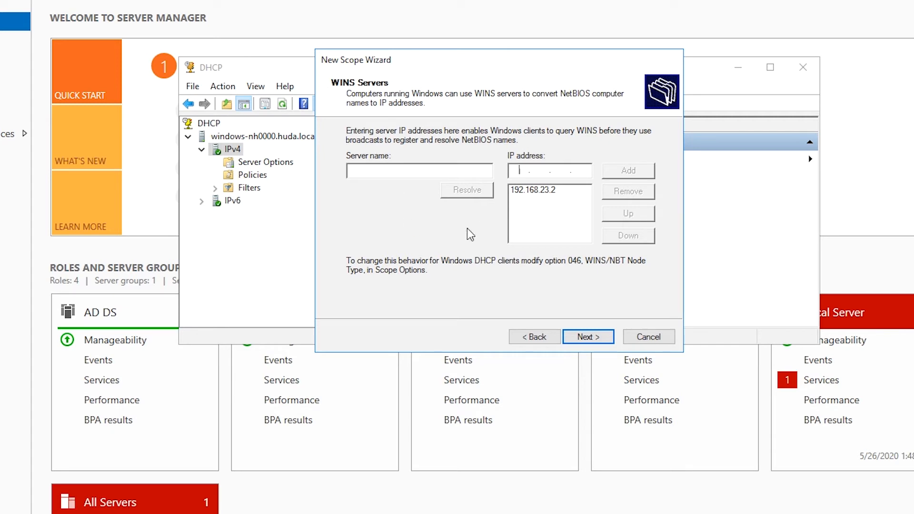
pyautogui.click(590, 338)
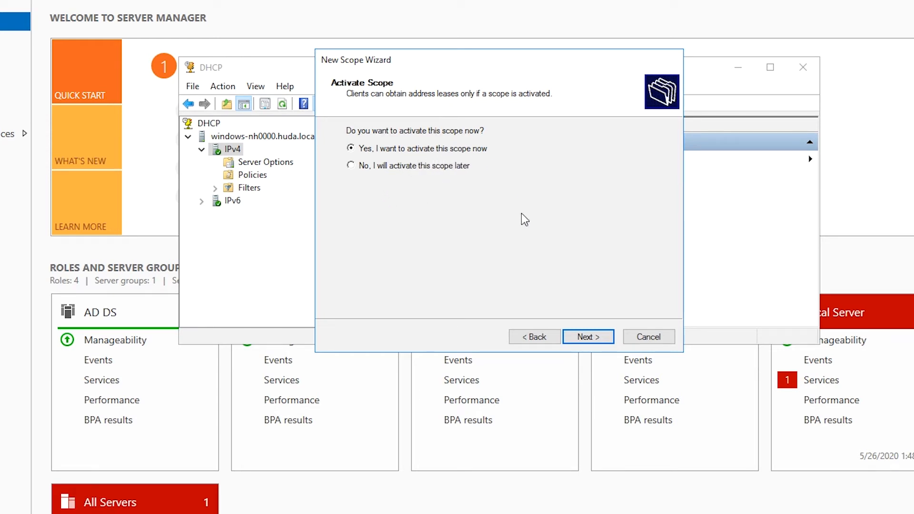
pyautogui.click(591, 339)
pyautogui.click(586, 339)
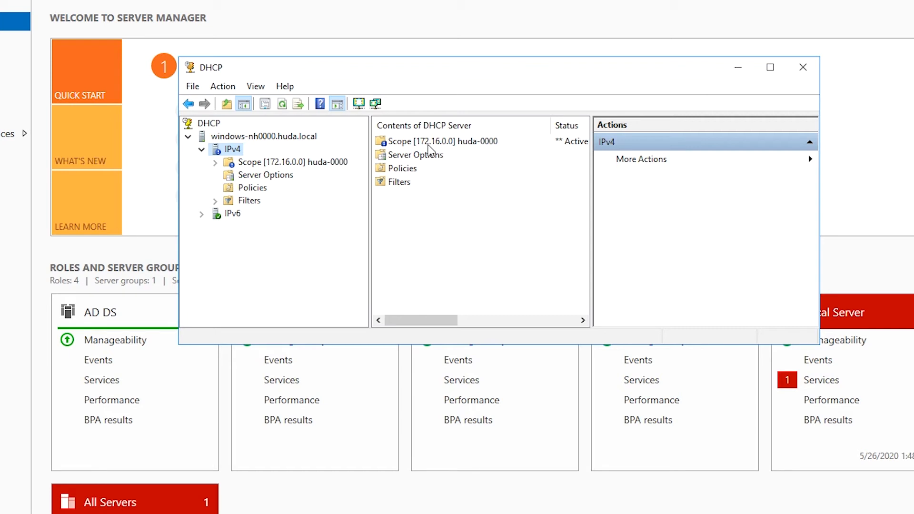
# Examine the new huda-0000 scope's address pool, address leases and scope options, and collapse the scope in the tree.
pyautogui.doubleClick(307, 164)
pyautogui.doubleClick(394, 143)
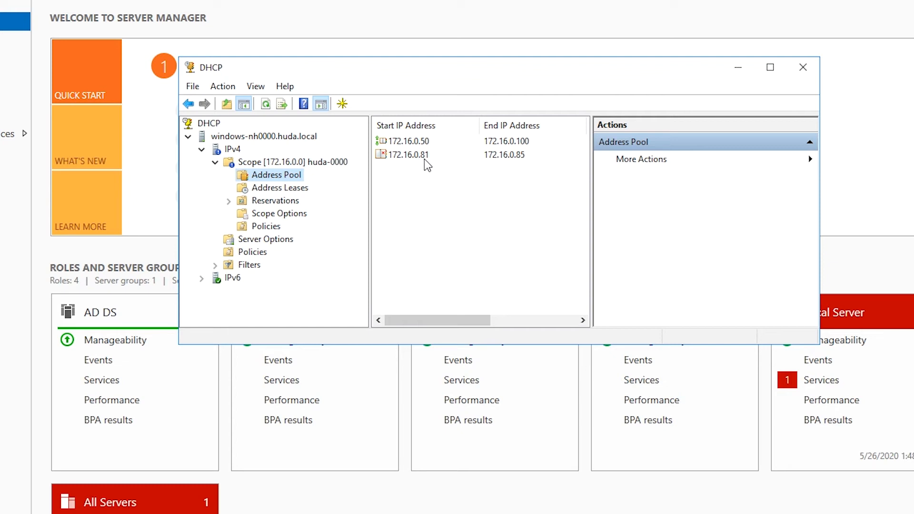
pyautogui.click(522, 159)
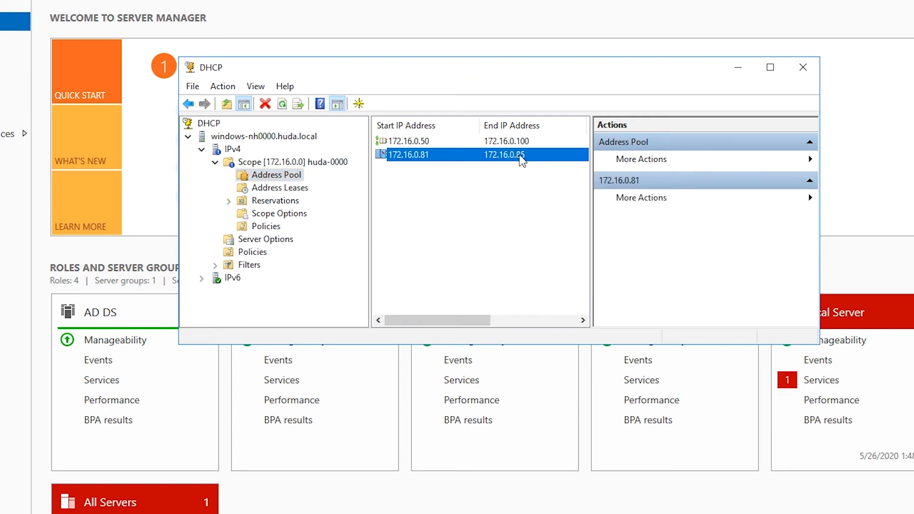
pyautogui.click(295, 190)
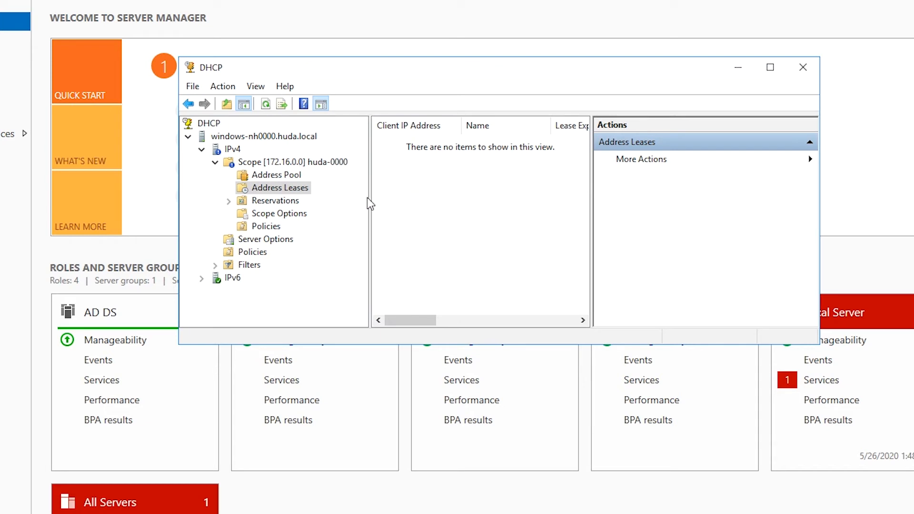
pyautogui.click(284, 218)
pyautogui.moveTo(419, 320)
pyautogui.mouseDown()
pyautogui.moveTo(464, 332)
pyautogui.moveTo(414, 327)
pyautogui.mouseUp()
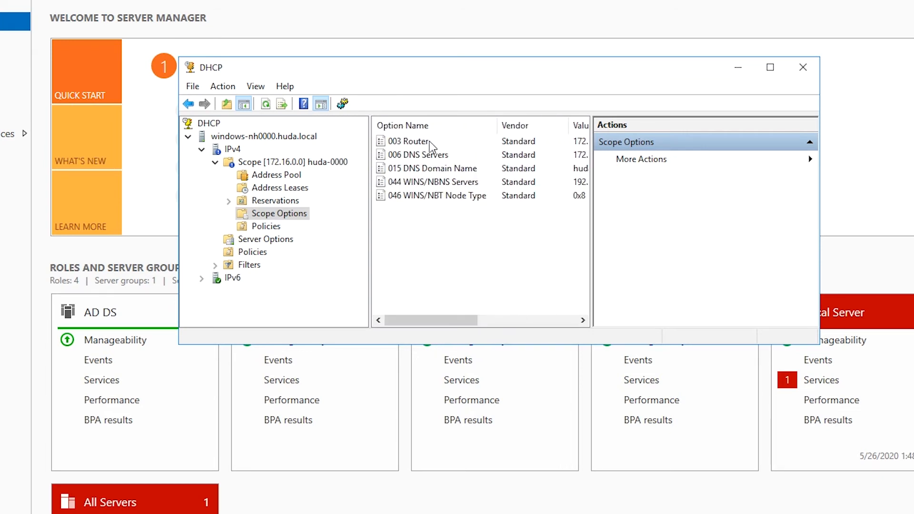
pyautogui.click(430, 143)
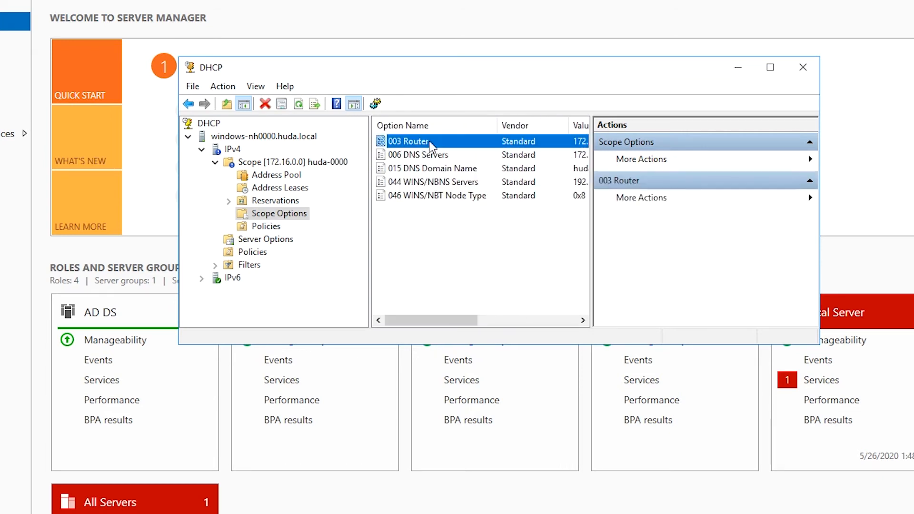
pyautogui.click(215, 163)
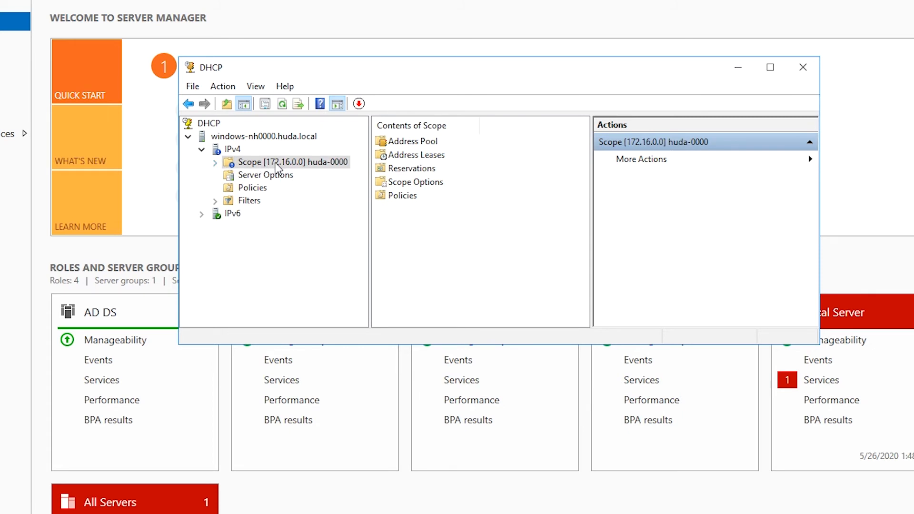
pyautogui.click(277, 165)
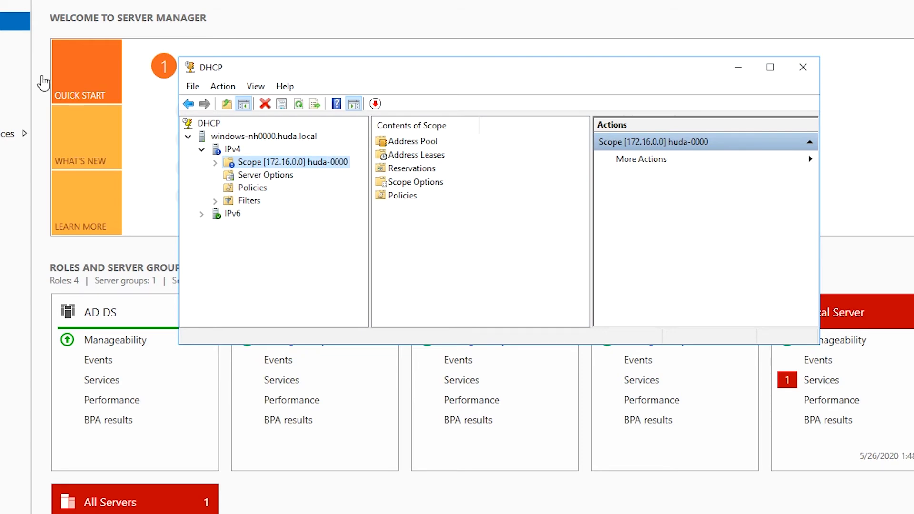
# Switch to the Windows 7 virtual machine in VMware Workstation, power it on and sign in with the account password.
pyautogui.click(8, 58)
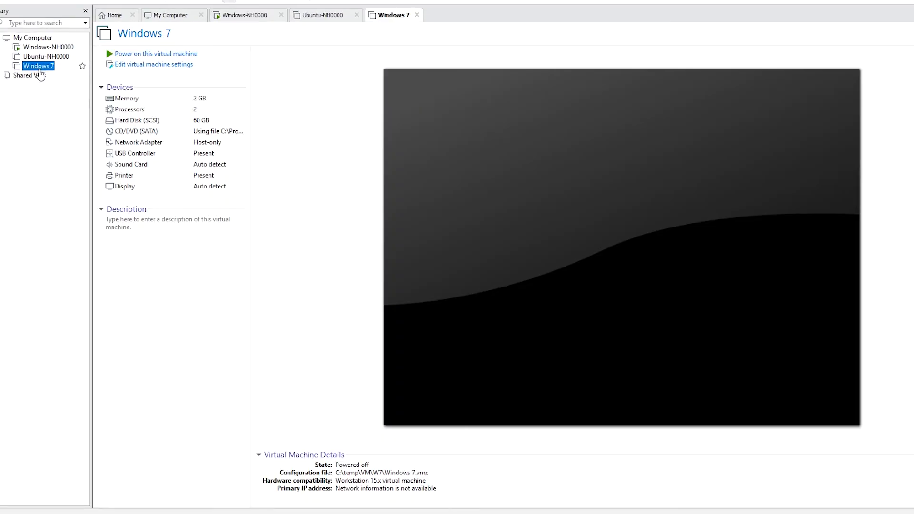
pyautogui.click(118, 1)
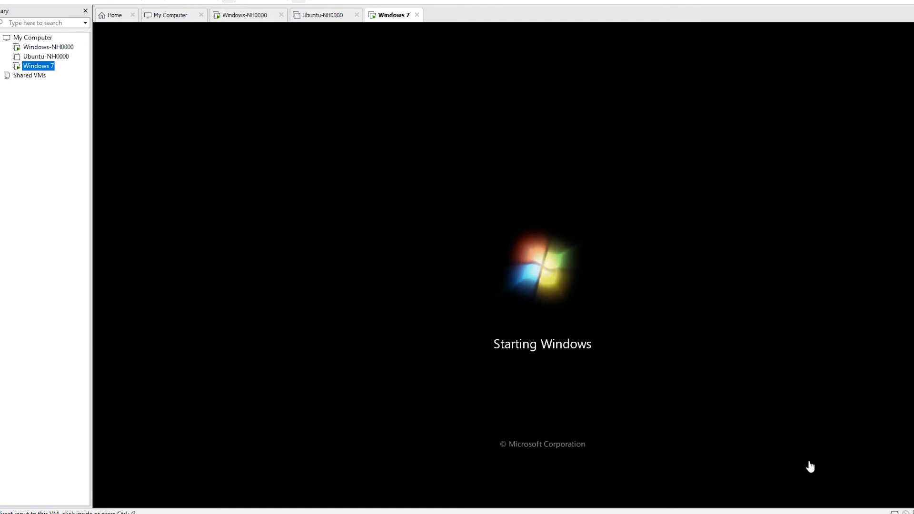
pyautogui.click(288, 210)
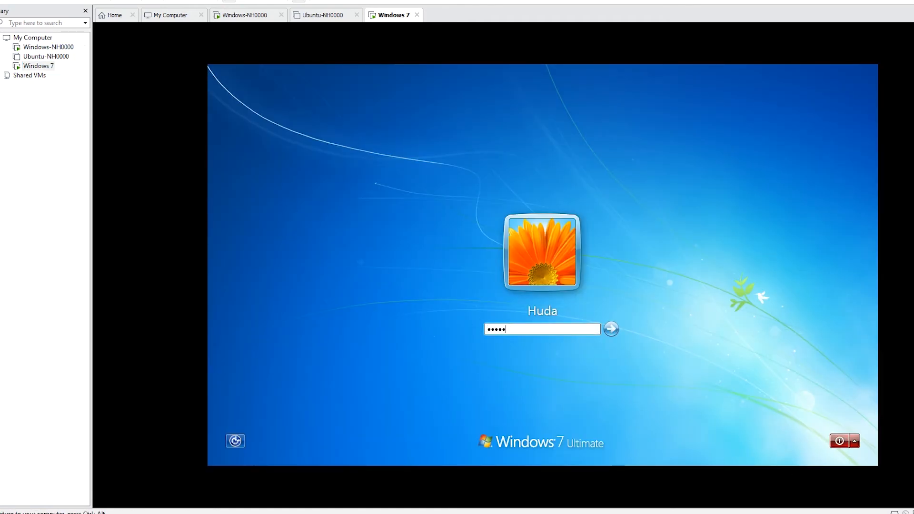
pyautogui.press('Return')
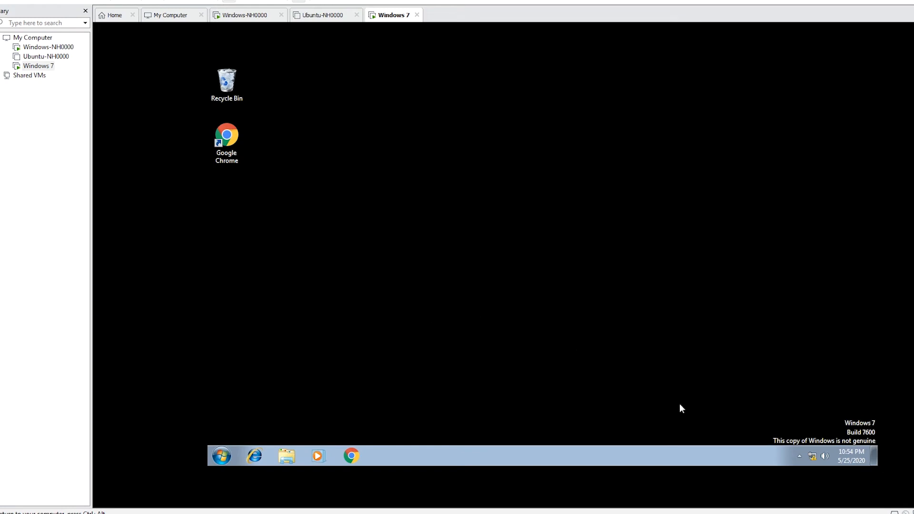
# Open the Local Area Connection's properties from the Windows 7 client's network adapter settings.
pyautogui.rightClick(814, 458)
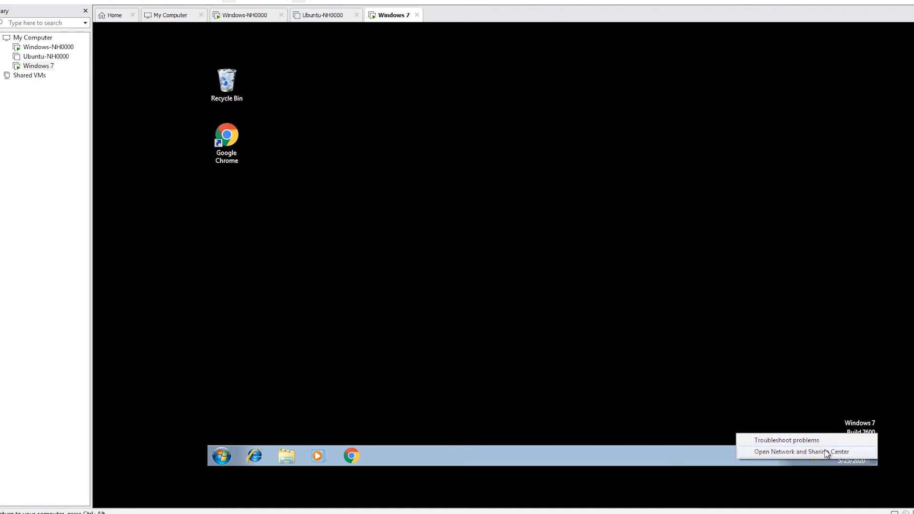
pyautogui.click(825, 452)
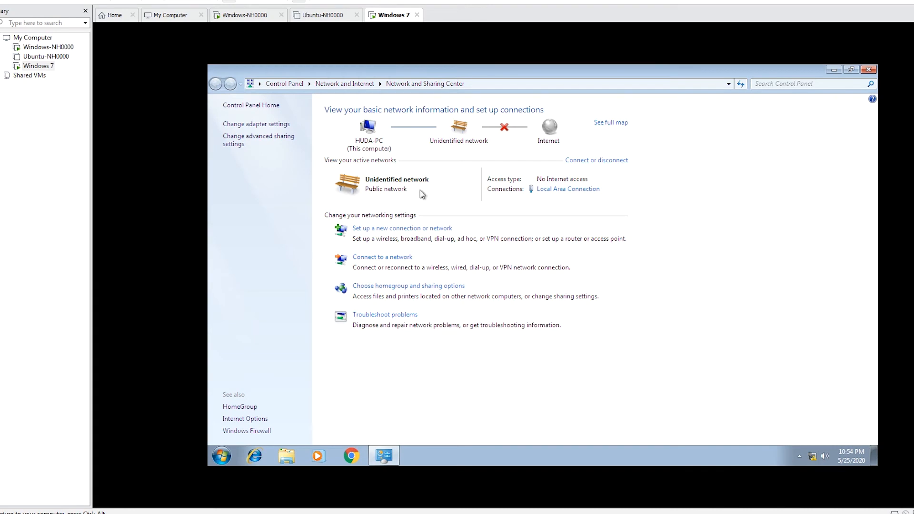
pyautogui.click(243, 125)
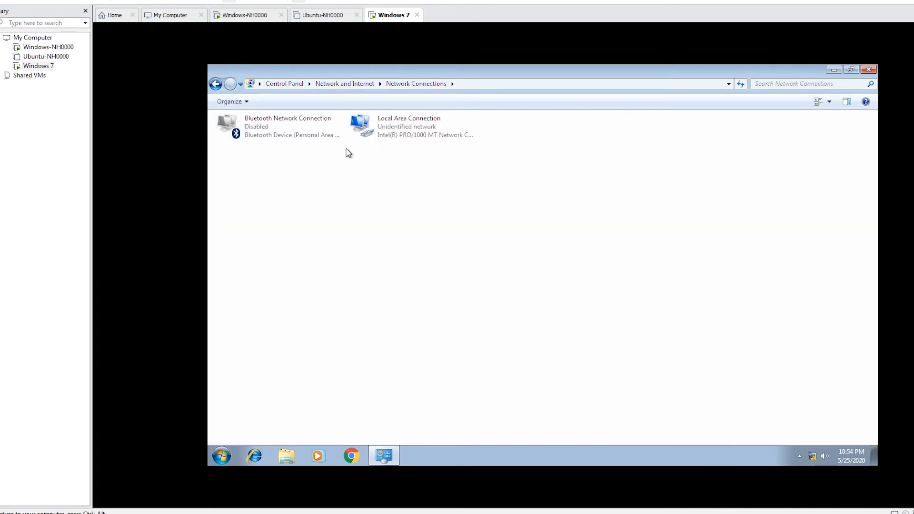
pyautogui.click(390, 138)
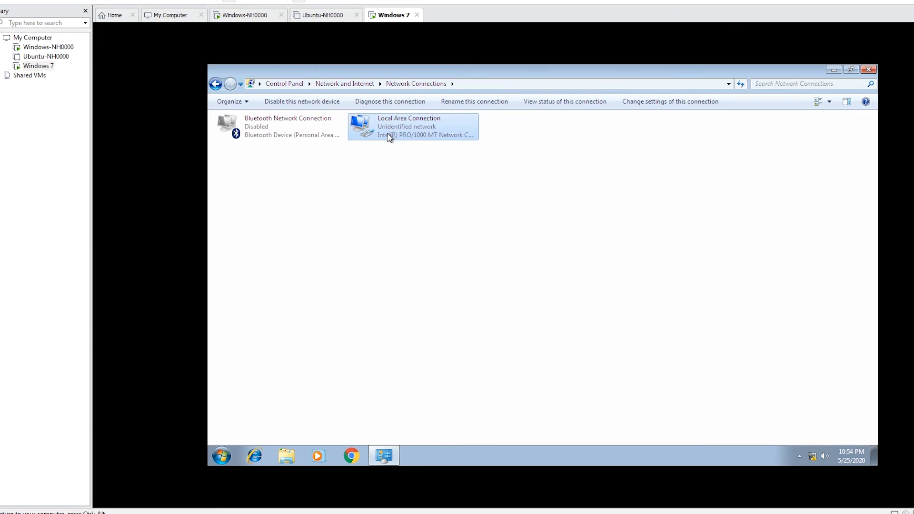
pyautogui.rightClick(390, 138)
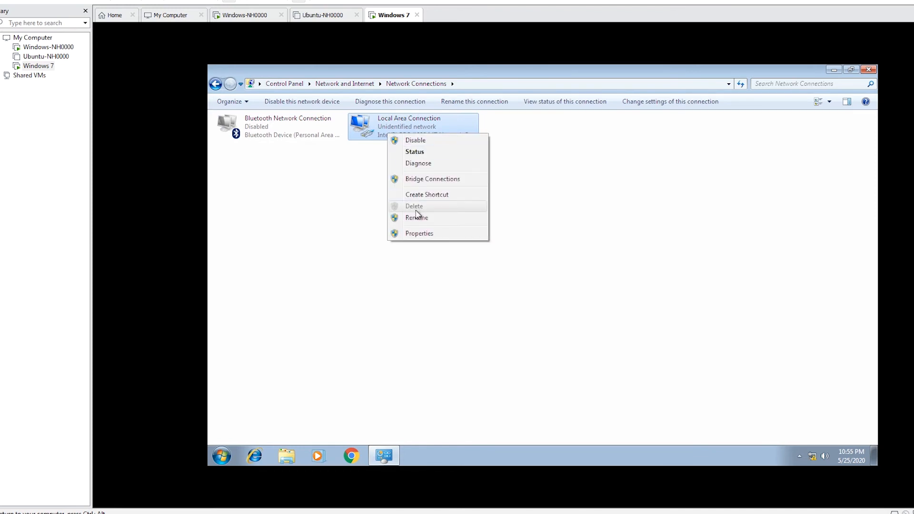
pyautogui.click(422, 238)
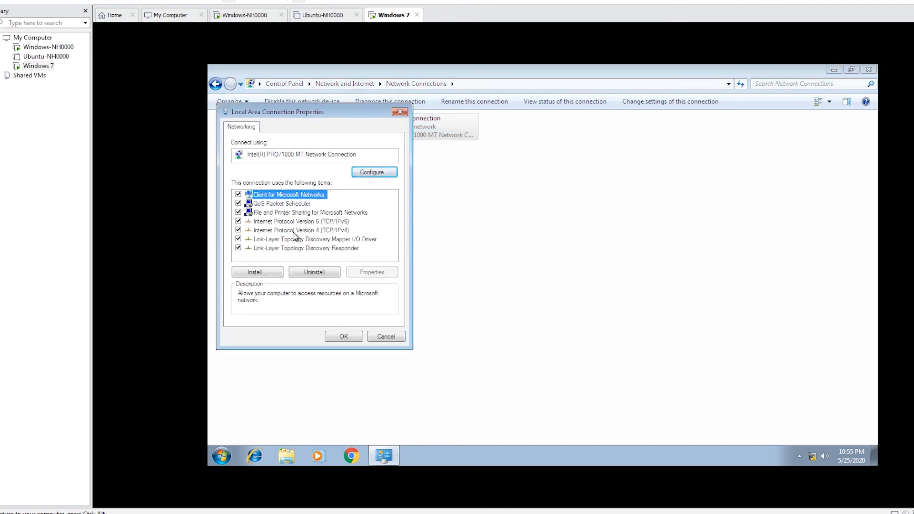
# Set the connection's IPv4 protocol to obtain both the IP address and the DNS server address automatically.
pyautogui.doubleClick(293, 230)
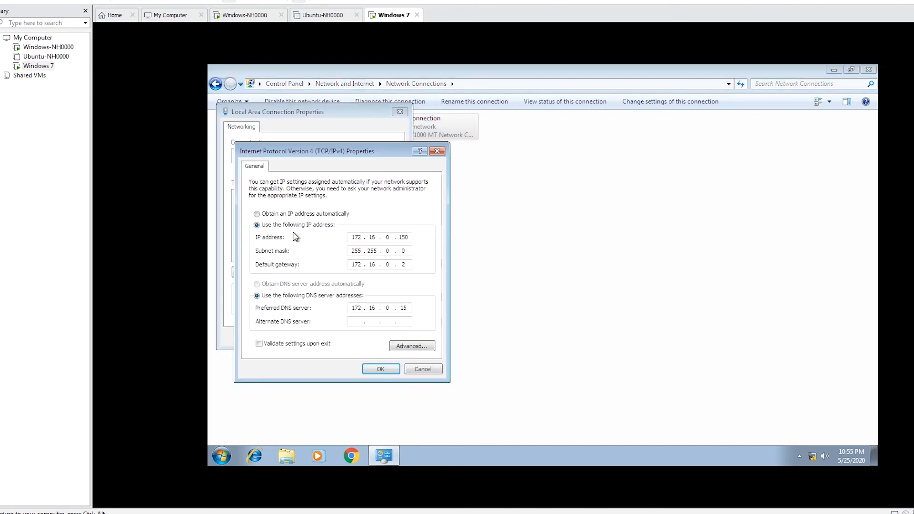
pyautogui.click(268, 217)
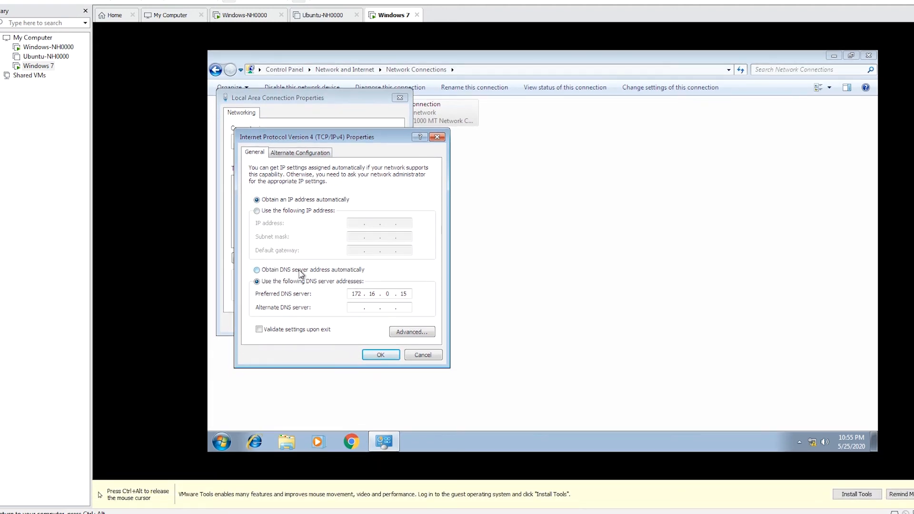
pyautogui.click(258, 270)
pyautogui.click(380, 354)
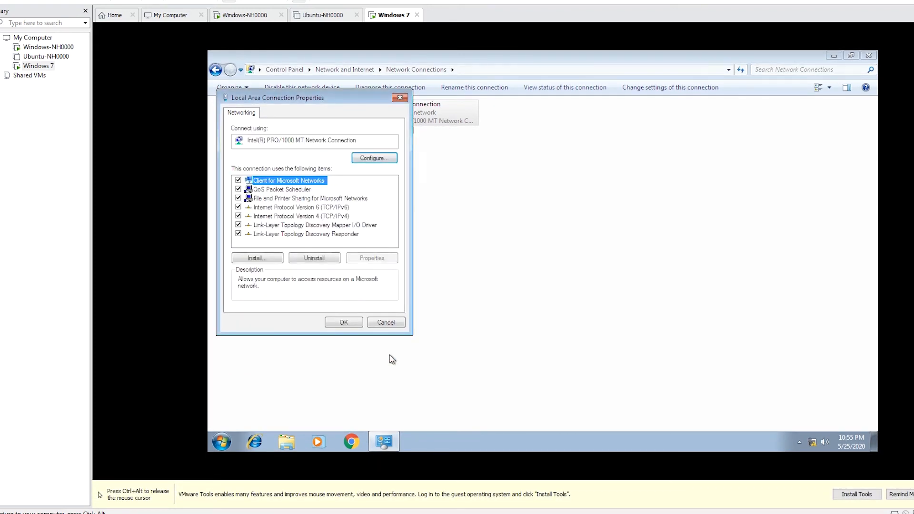
pyautogui.click(348, 323)
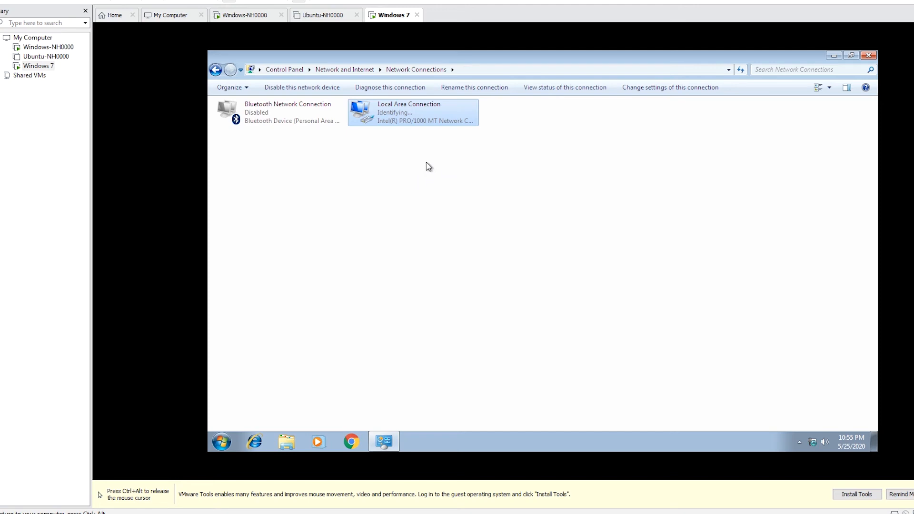
# Open a Command Prompt on the Windows 7 client and run ipconfig to check its IP configuration.
pyautogui.click(226, 444)
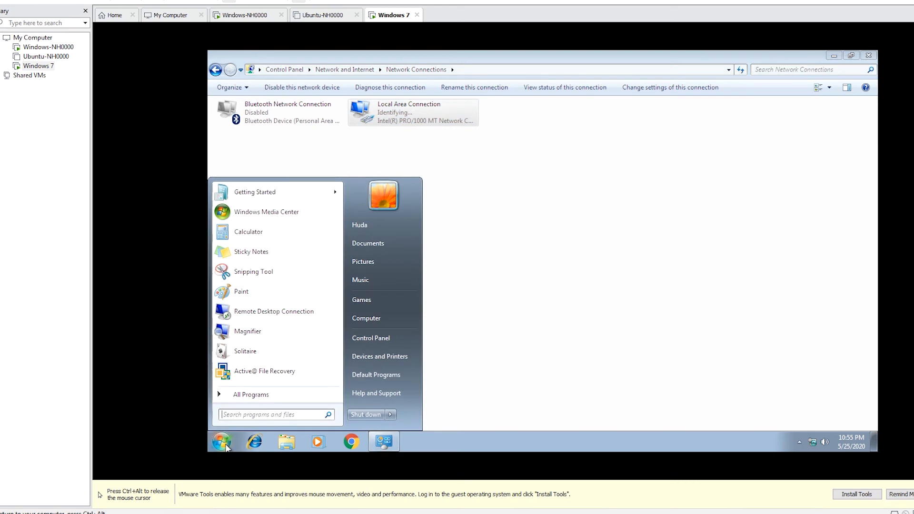
pyautogui.write('cmd')
pyautogui.press('Return')
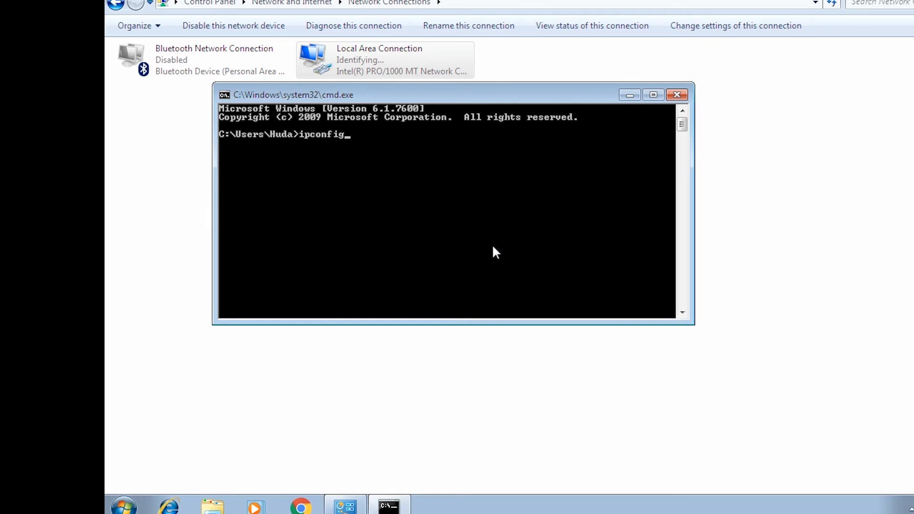
pyautogui.write('ipconfig')
pyautogui.press('Return')
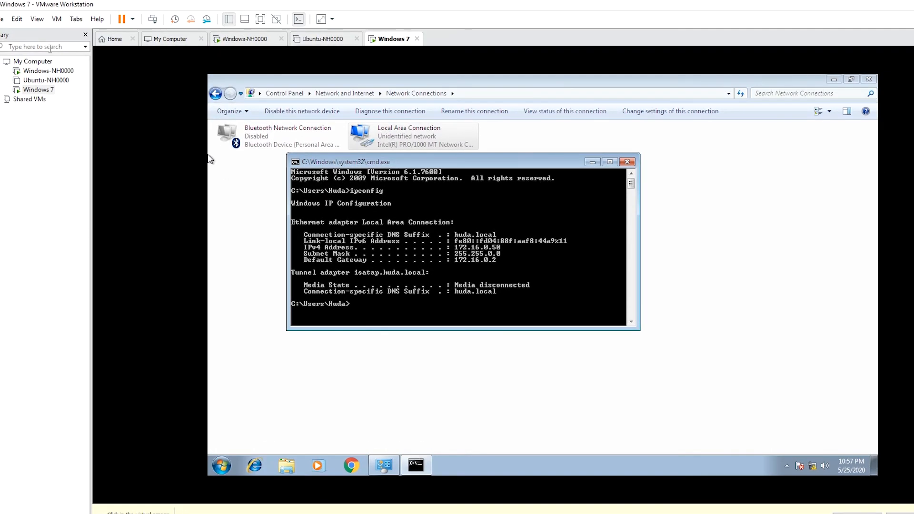
# Open VMware's Virtual Network Editor and unlock its network settings with administrator privileges.
pyautogui.click(17, 19)
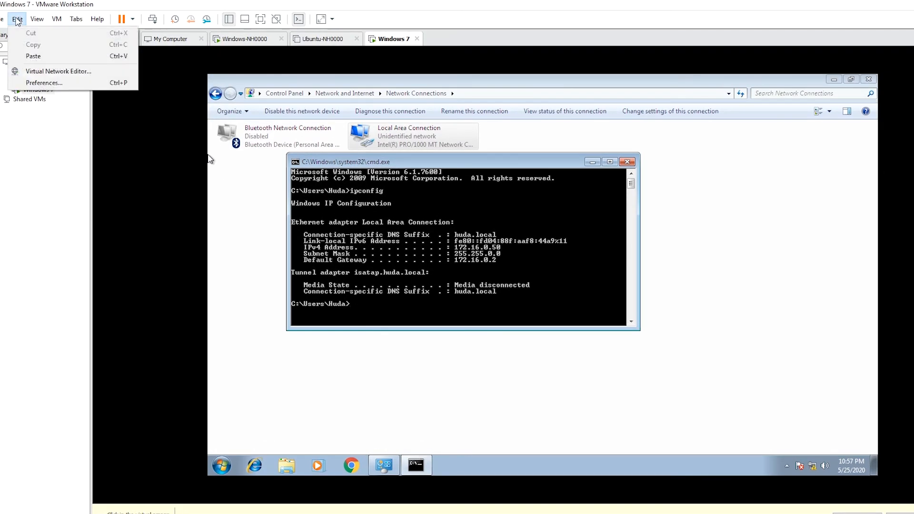
pyautogui.click(54, 74)
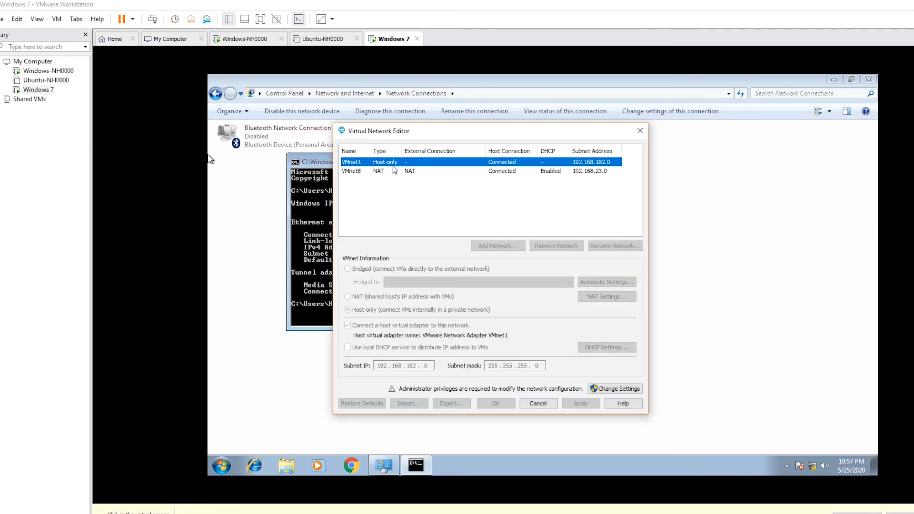
pyautogui.click(610, 389)
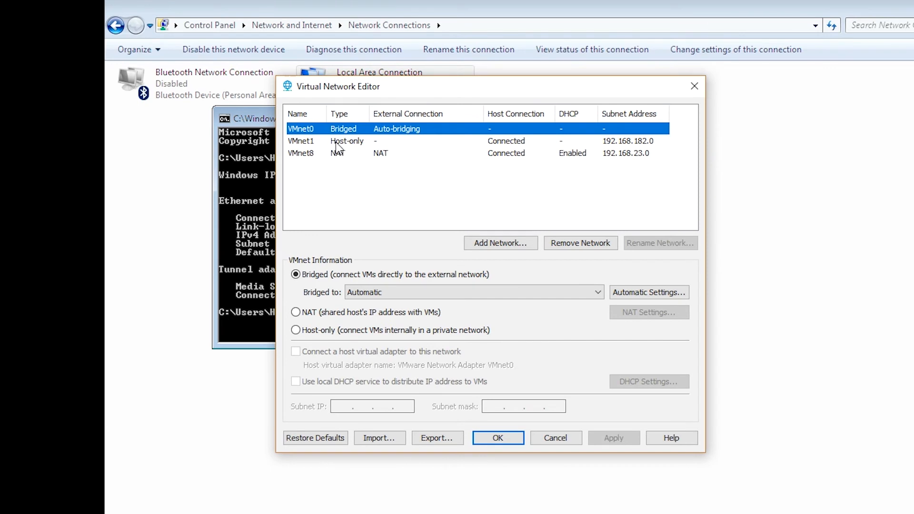
# Review the VMnet1 host-only network's settings, including its local DHCP option, and close the Virtual Network Editor without saving changes.
pyautogui.click(336, 142)
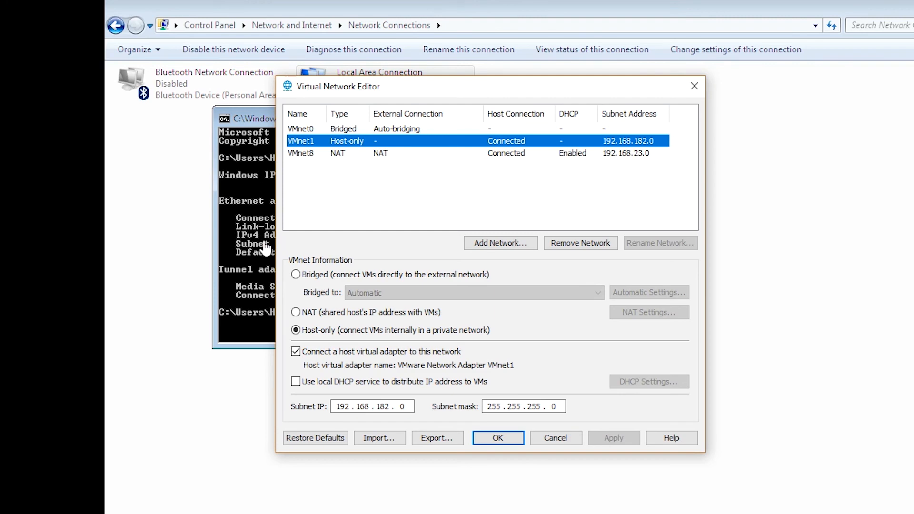
pyautogui.click(553, 437)
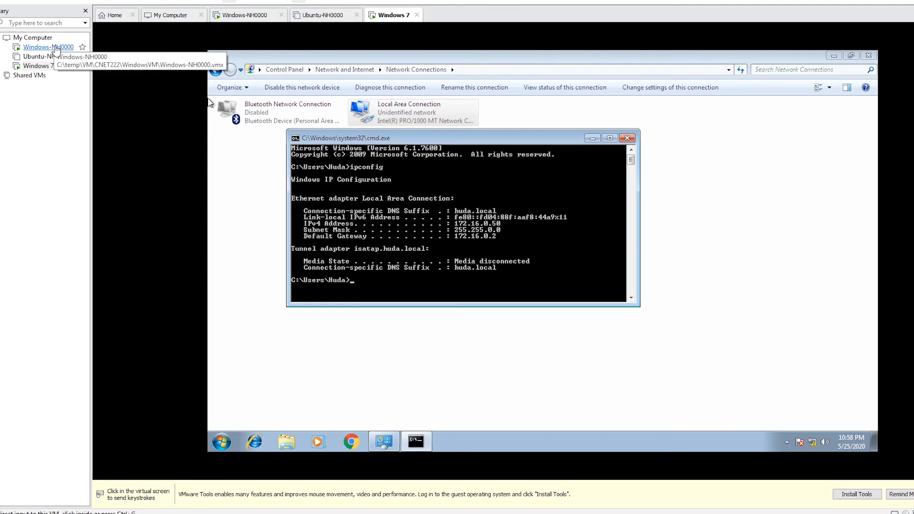
# Switch to the Windows-NH0000 server VM and check the refreshed address leases of the 172.16.0.0 scope in the DHCP console.
pyautogui.click(54, 47)
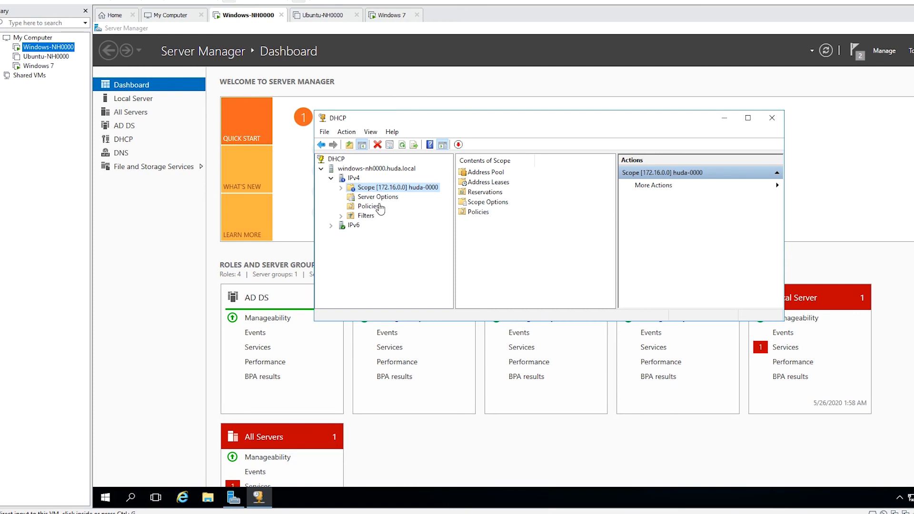
pyautogui.doubleClick(488, 183)
pyautogui.click(399, 208)
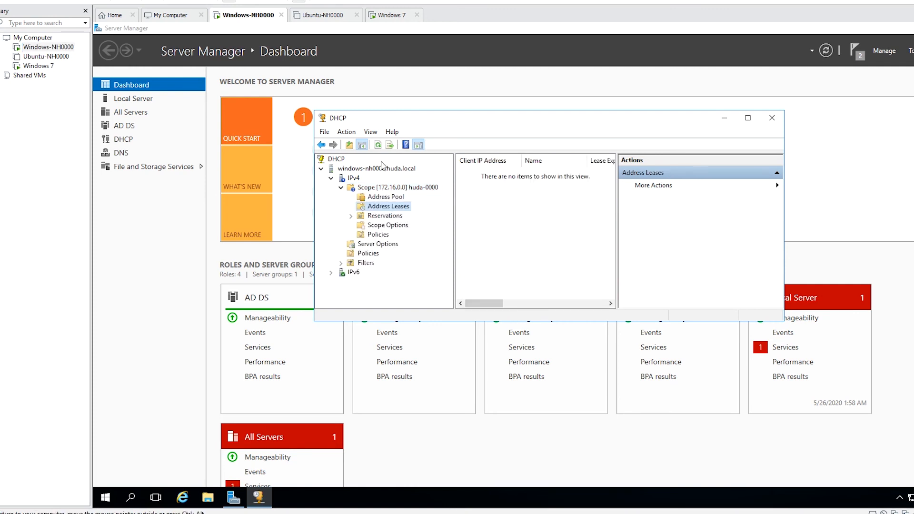
pyautogui.click(378, 145)
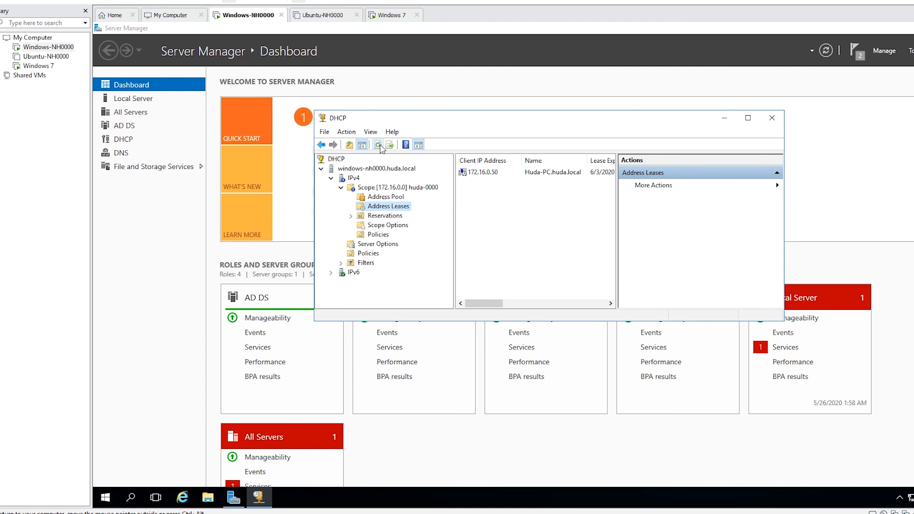
pyautogui.click(499, 179)
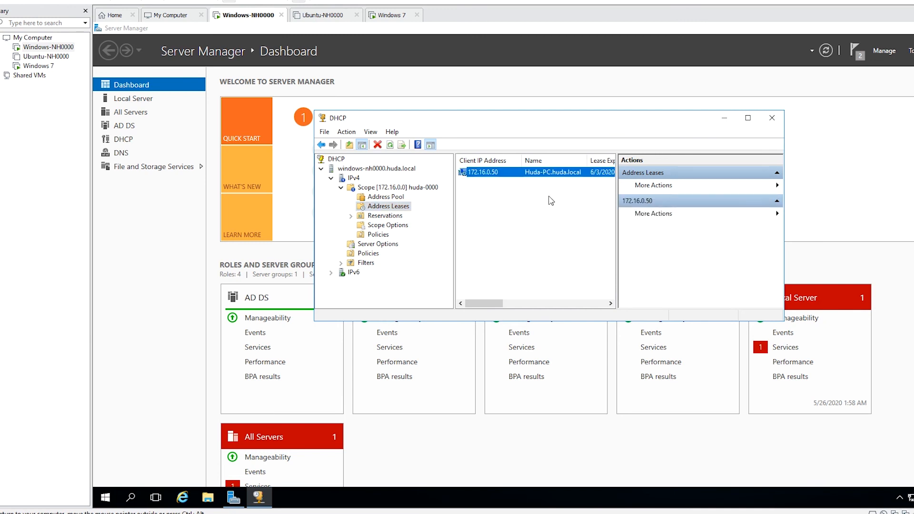
pyautogui.click(494, 199)
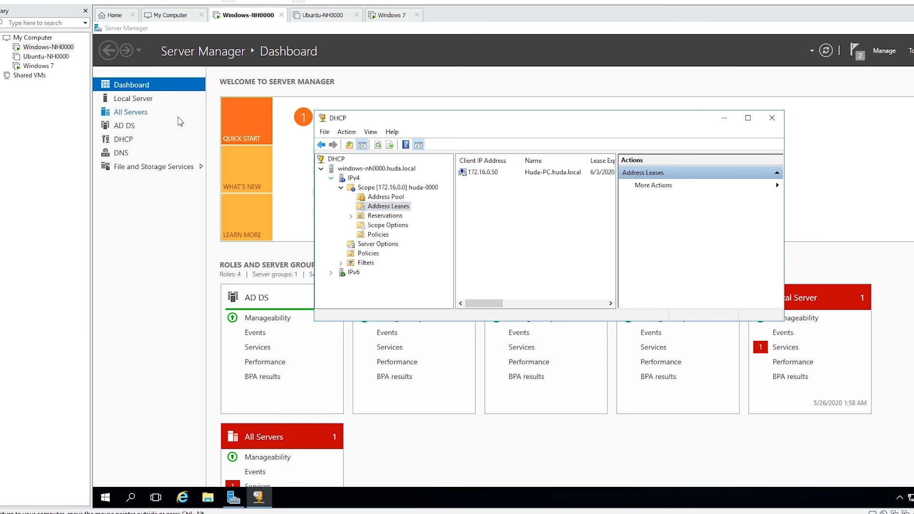
# Check the network connection type of the Windows 7 VM's adapter and of Network Adapter 2 on the Windows-NH0000 VM.
pyautogui.click(51, 70)
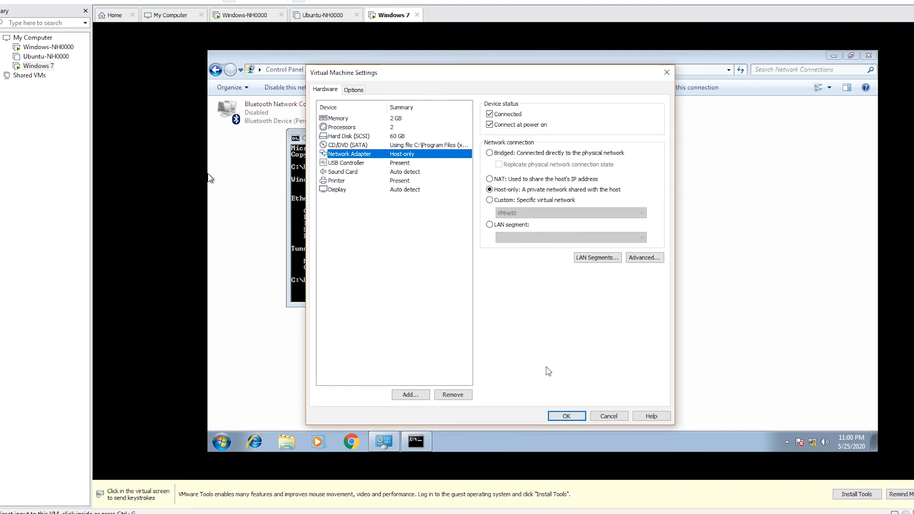
pyautogui.click(609, 416)
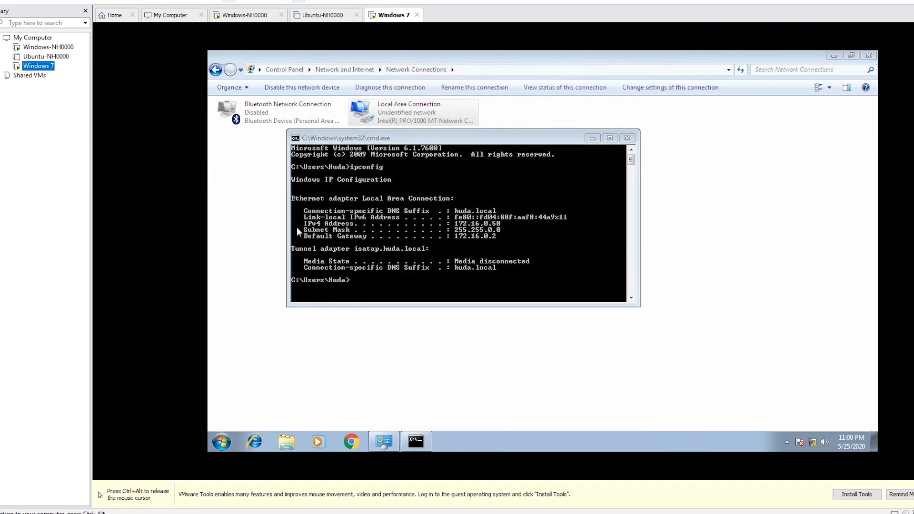
pyautogui.click(48, 47)
pyautogui.rightClick(48, 47)
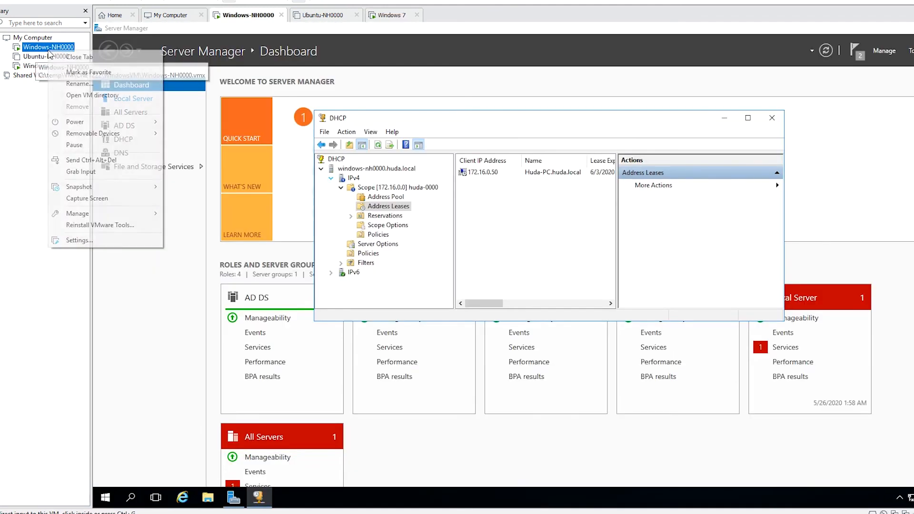
pyautogui.click(90, 242)
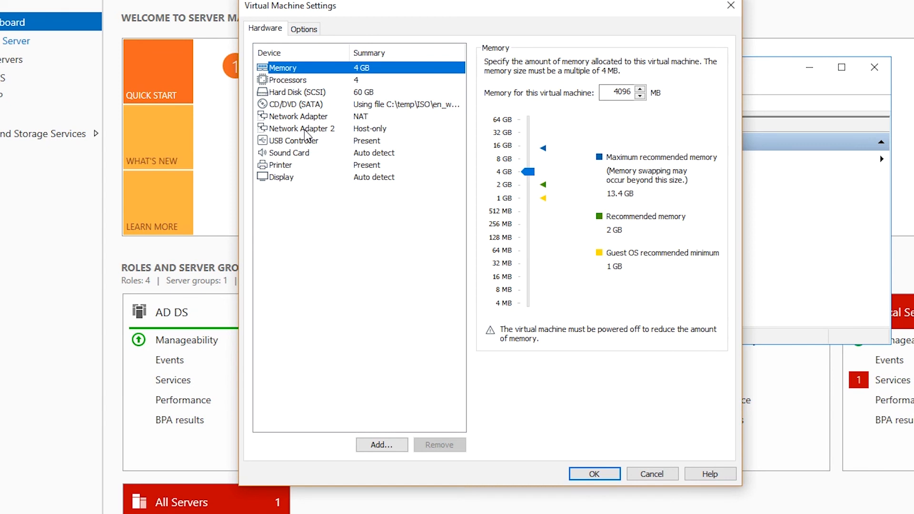
pyautogui.click(304, 131)
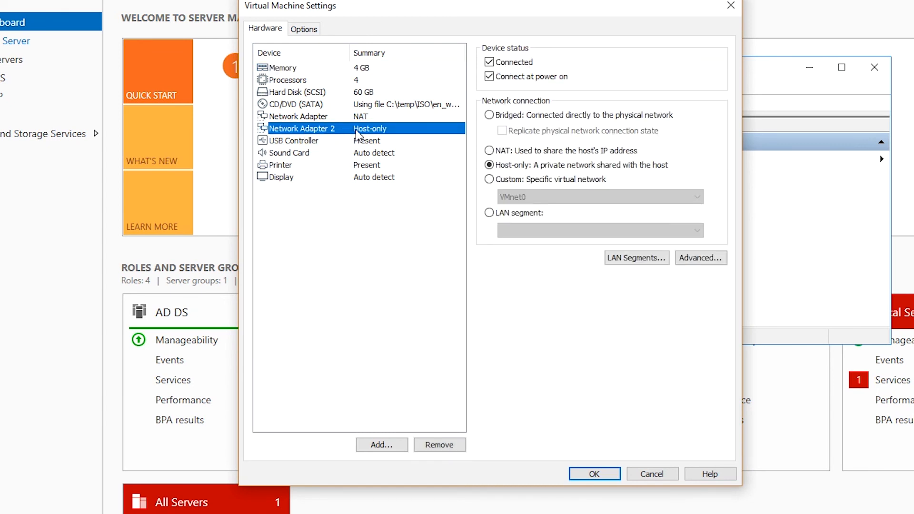